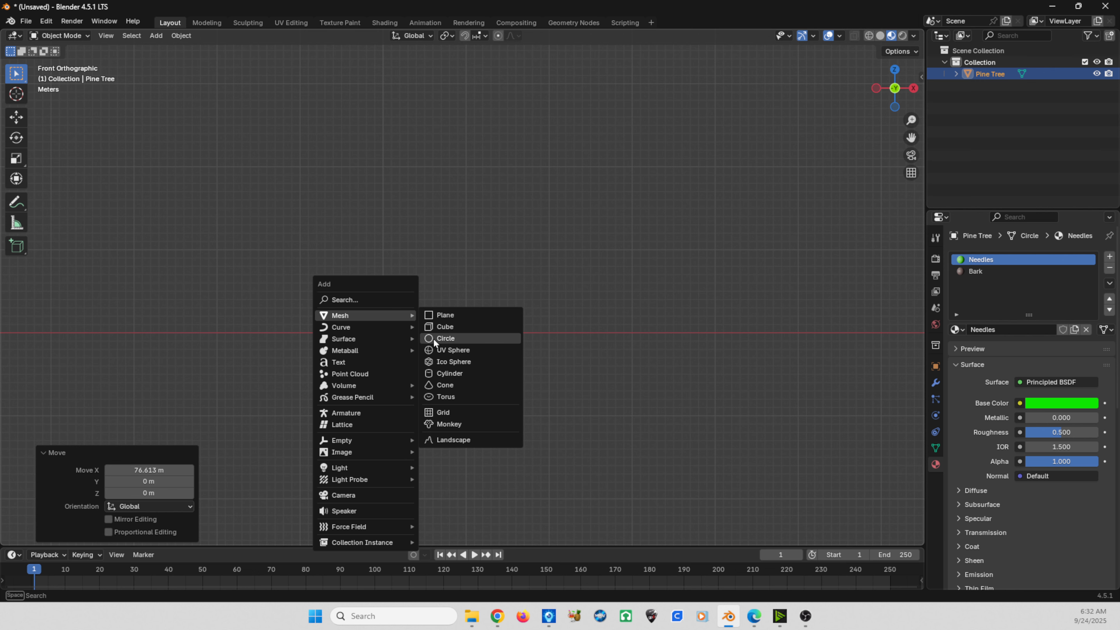
- Add a mesh circle at the origin with 6 vertices
click(433, 339)
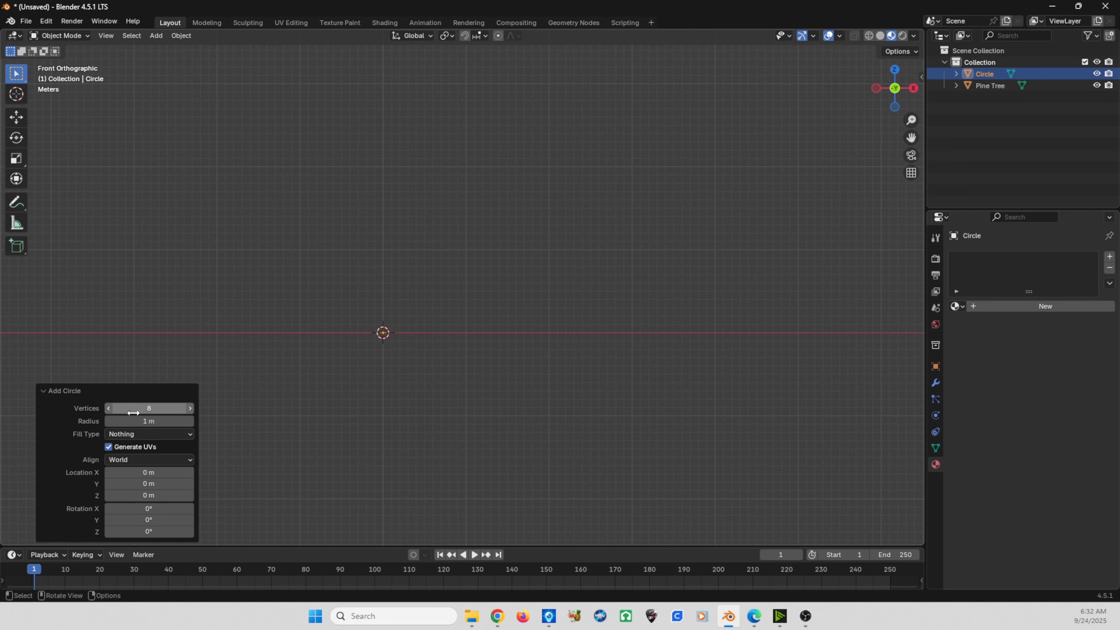
click(151, 409)
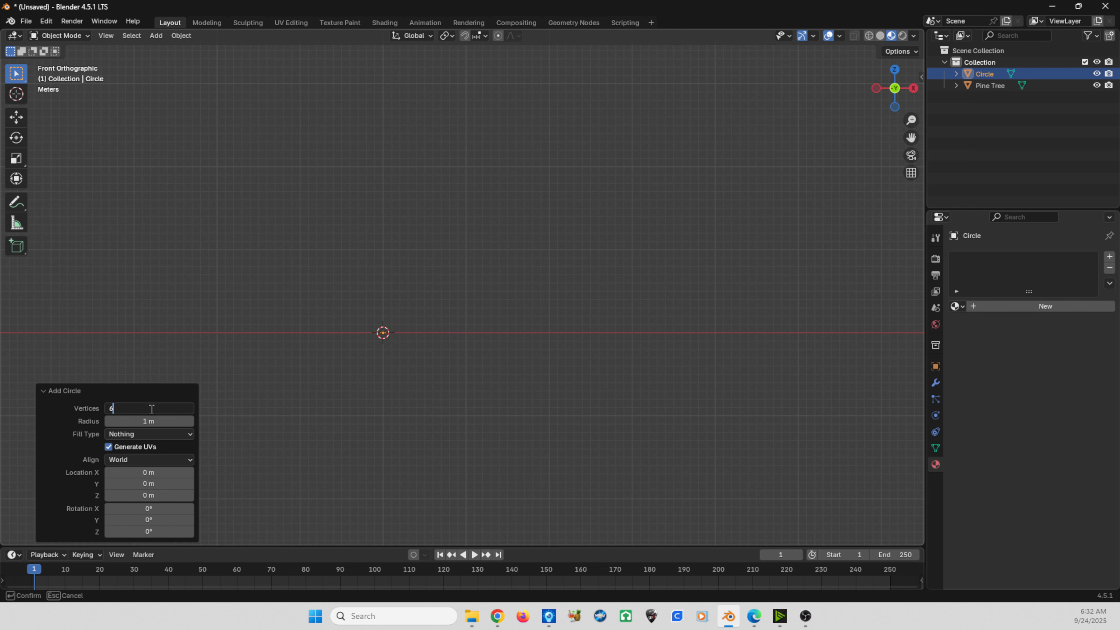
key(Return)
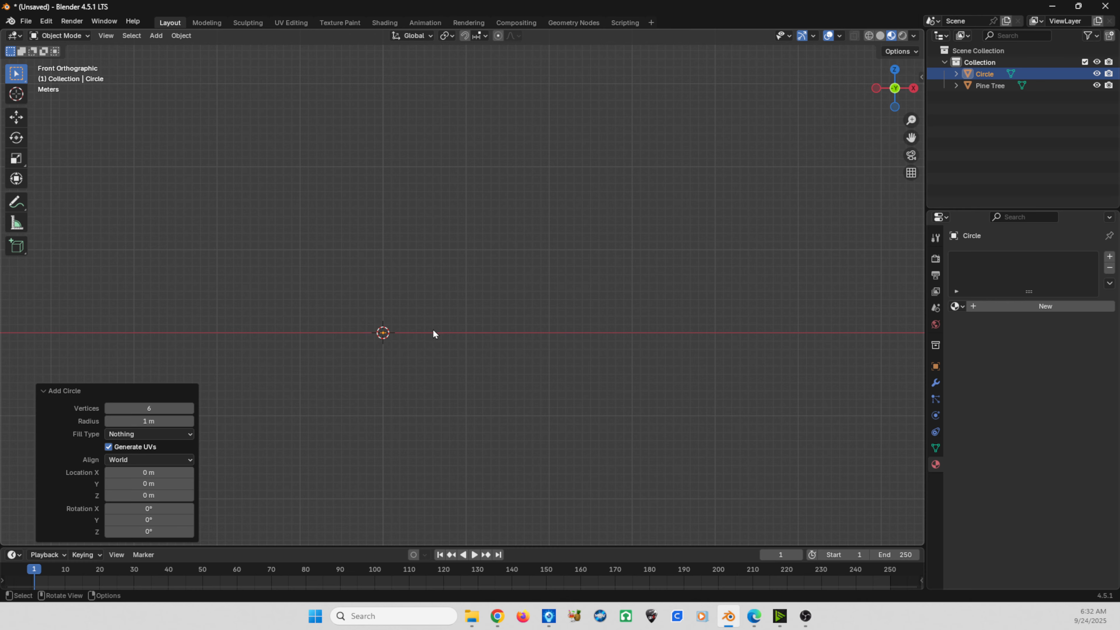
- Examine the six-sided circle in perspective and from the top, and return to the front view
middle_drag(389, 359, 443, 326)
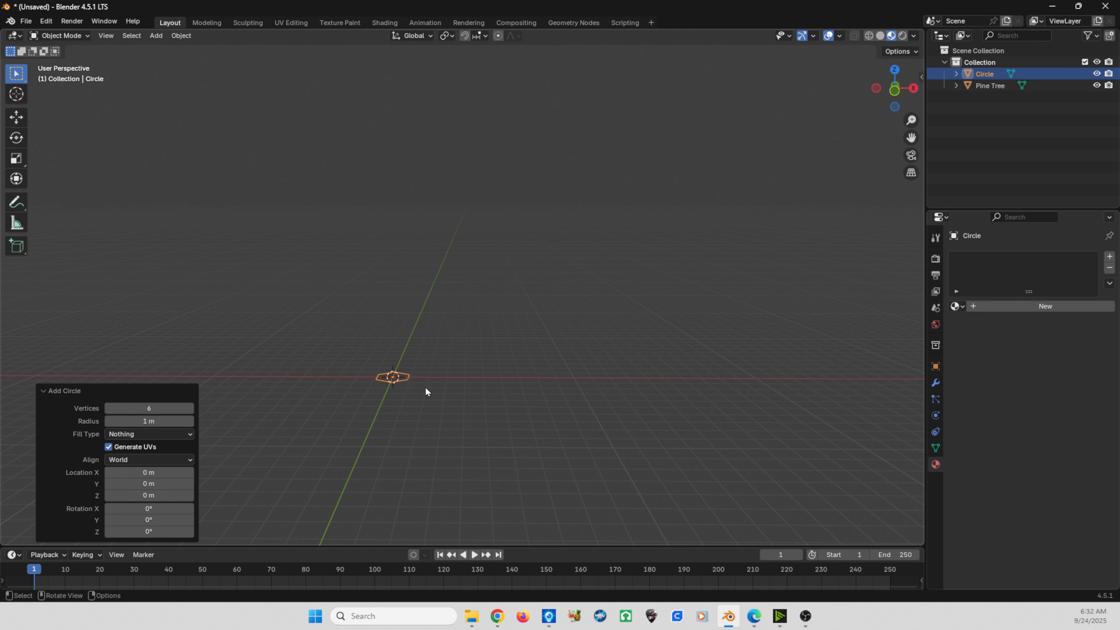
key(KP_1)
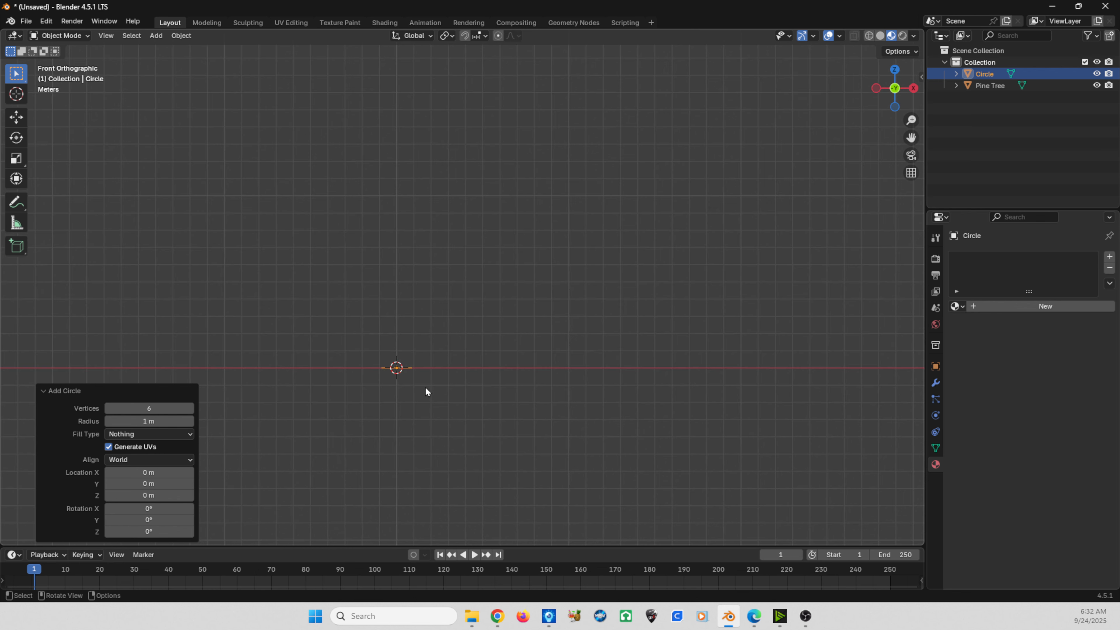
key(KP_5)
key(KP_5)
scroll(445, 424, up, 3)
shift+middle_drag(446, 429, 431, 399)
middle_drag(522, 374, 440, 423)
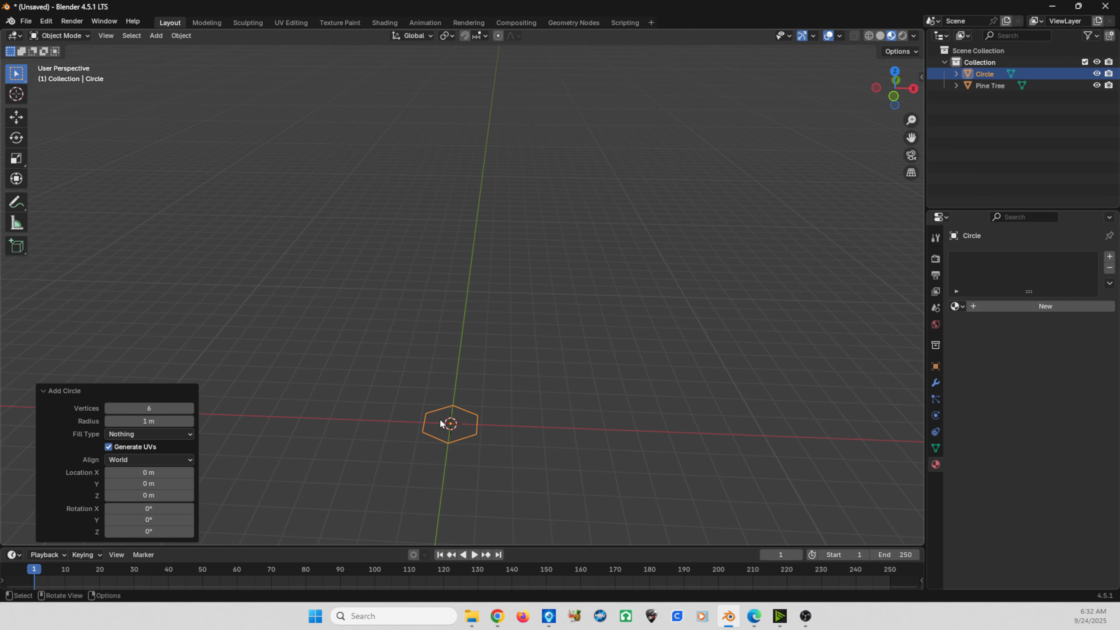
key(KP_7)
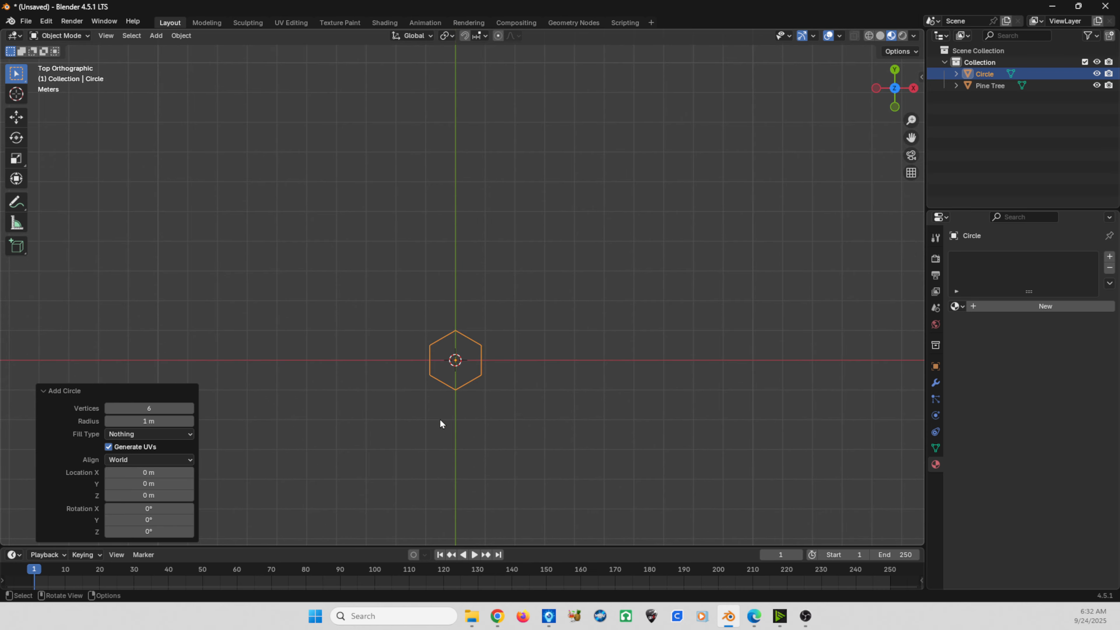
key(KP_1)
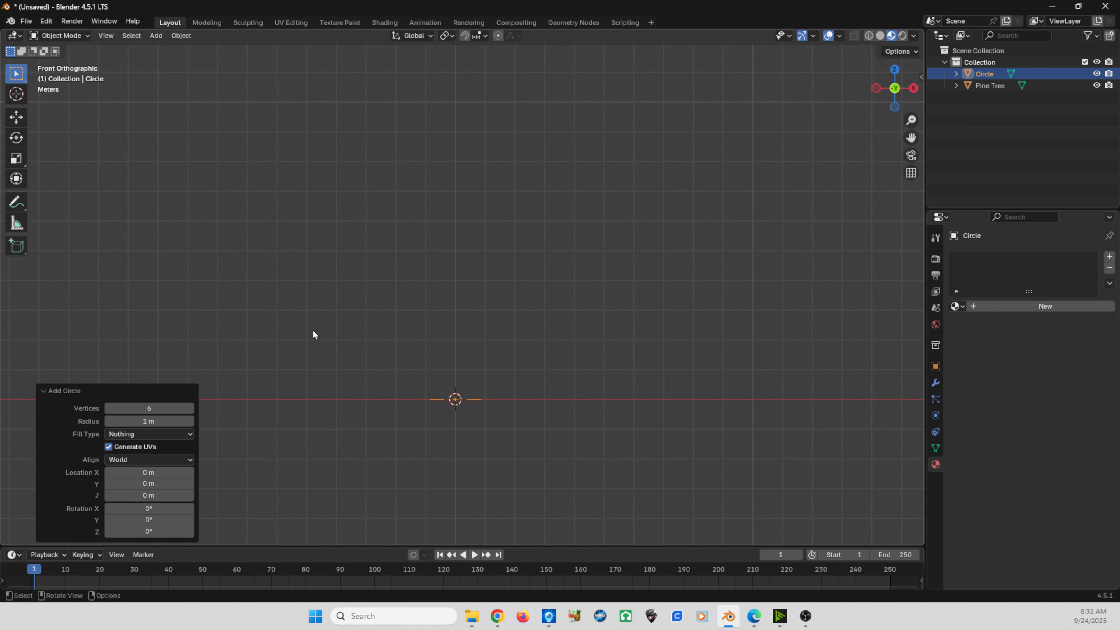
- Extrude the hexagon's outline about 1.14 m upward along Z in Edit Mode
click(67, 36)
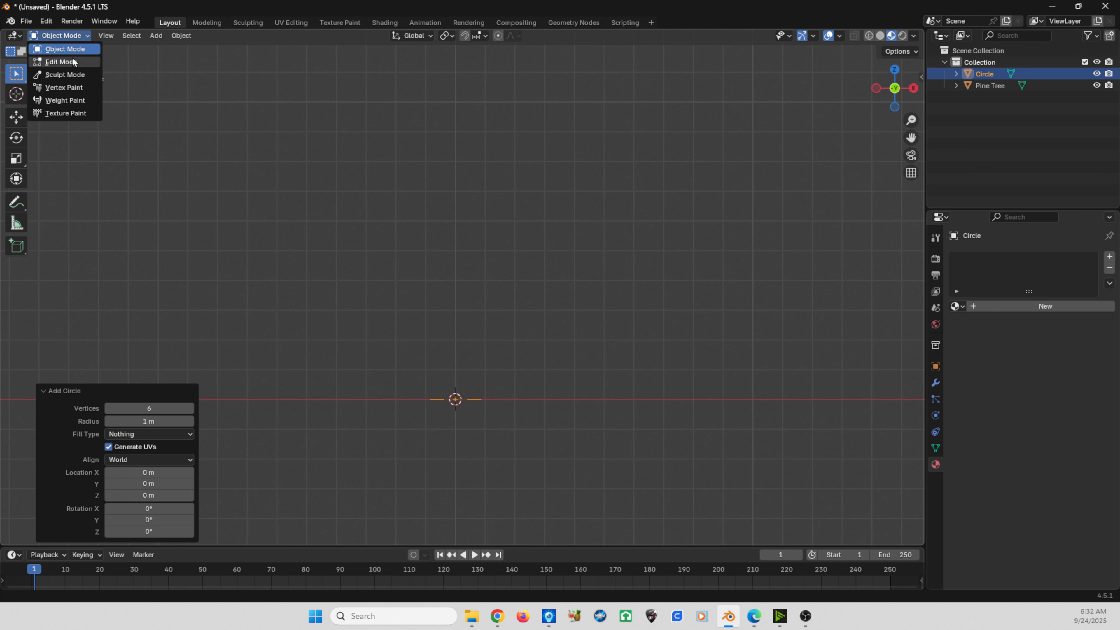
click(68, 60)
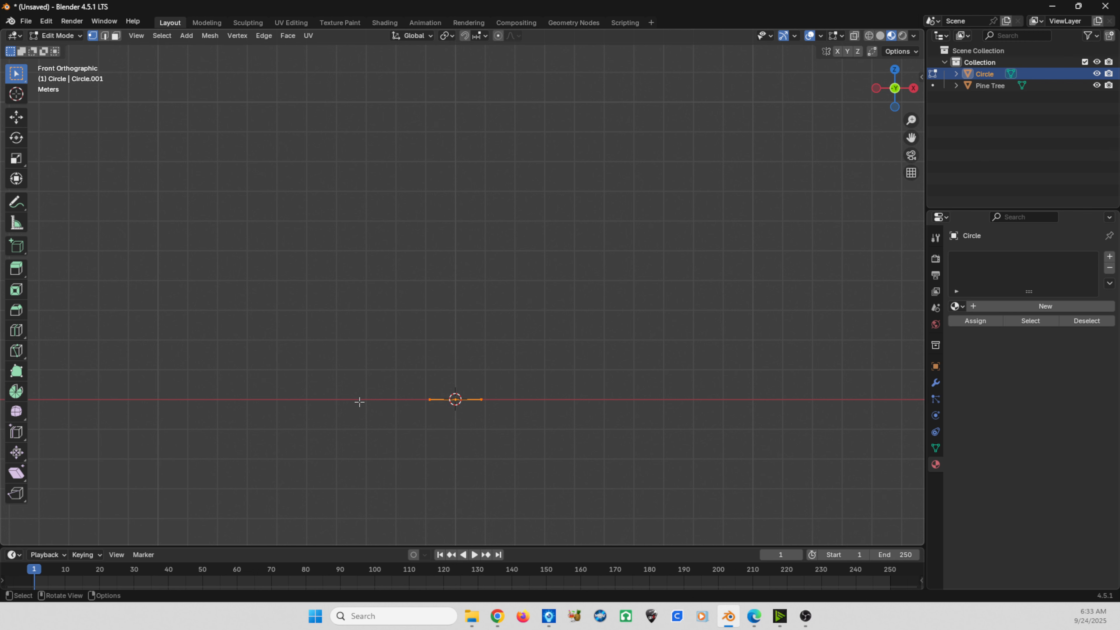
key(e)
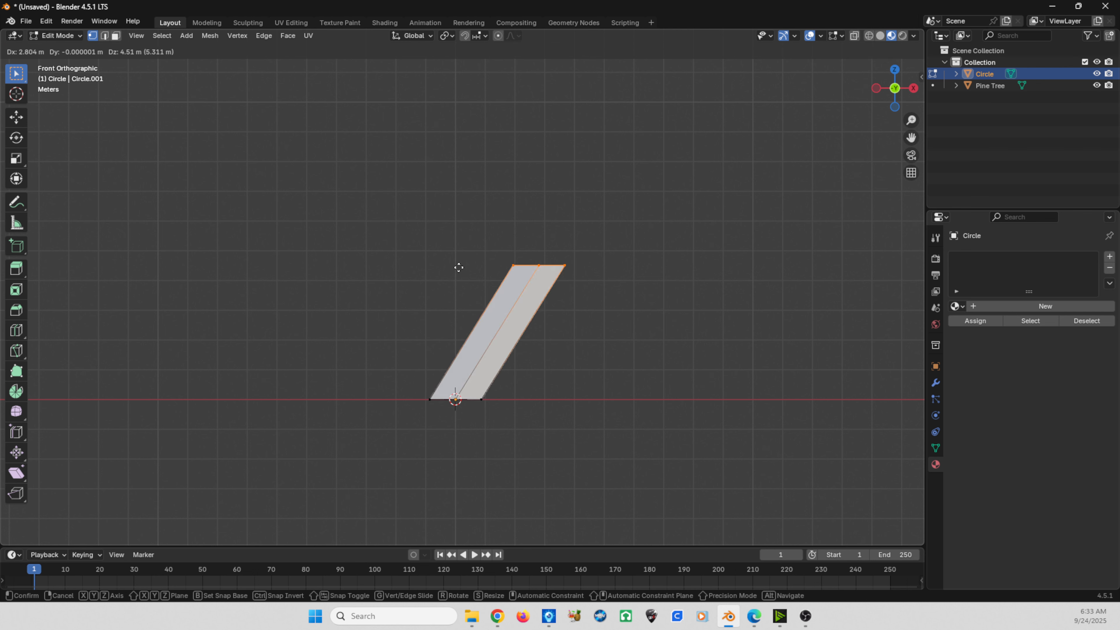
key(z)
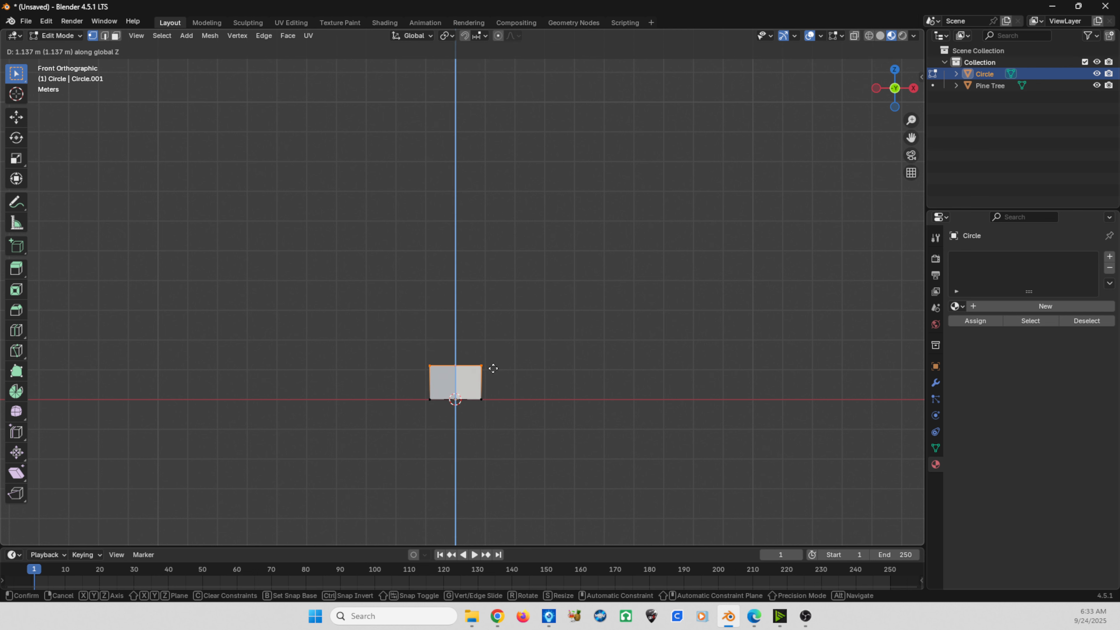
click(492, 368)
- Taper the extruded base by scaling its top ring to about 0.84 and again by about 0.918
key(s)
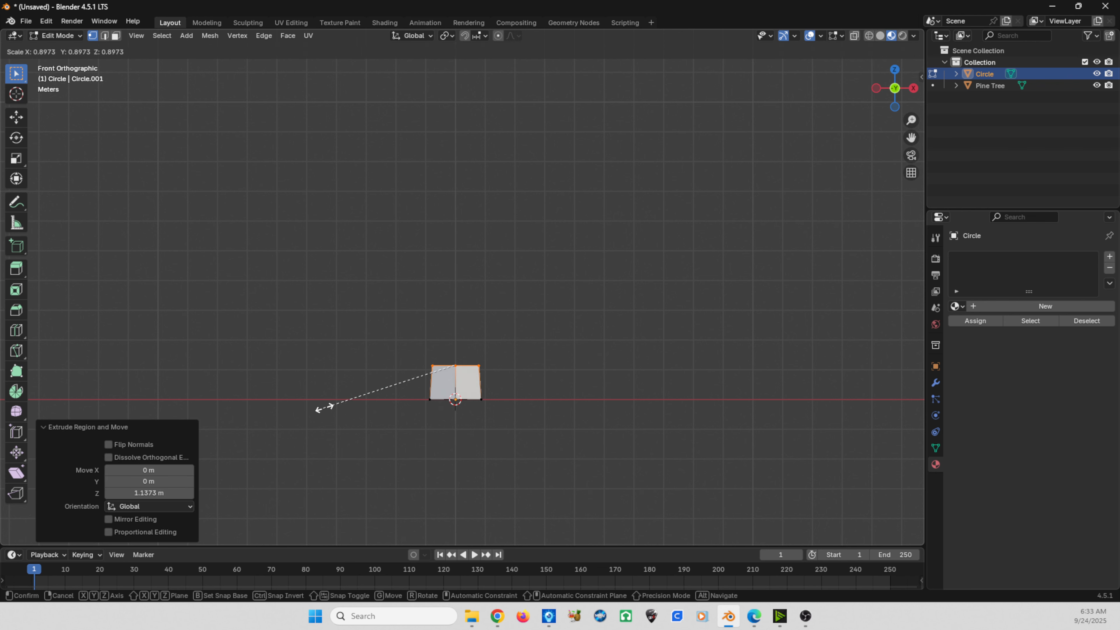
click(332, 404)
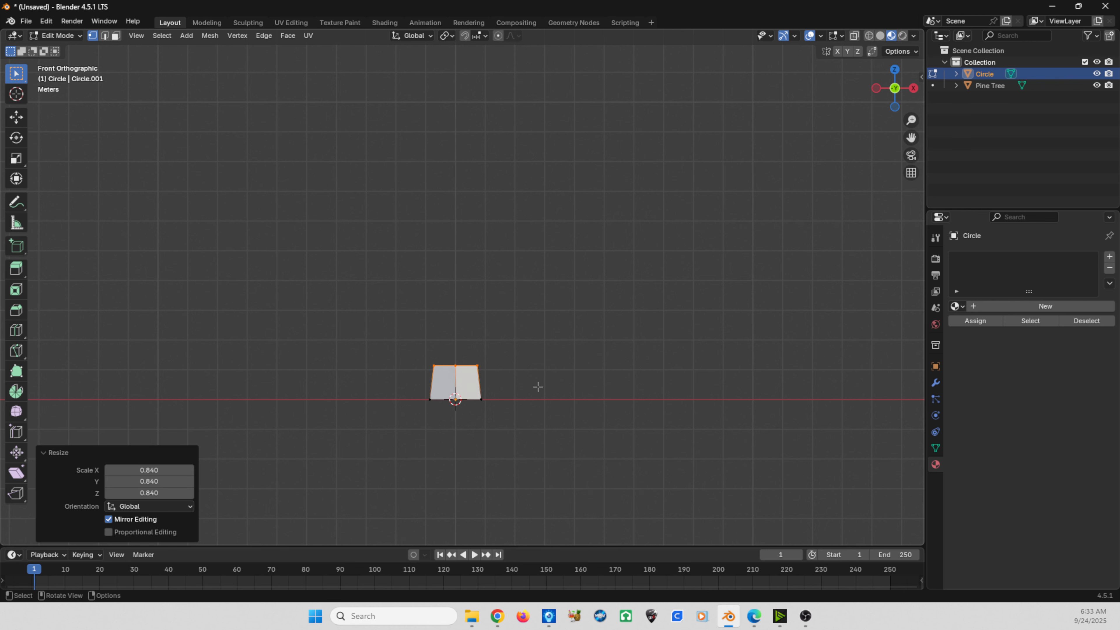
key(s)
click(413, 424)
- Extrude the top ring about 6.82 m upward along Z and scale it to about 0.618 to form a tapered trunk
key(e)
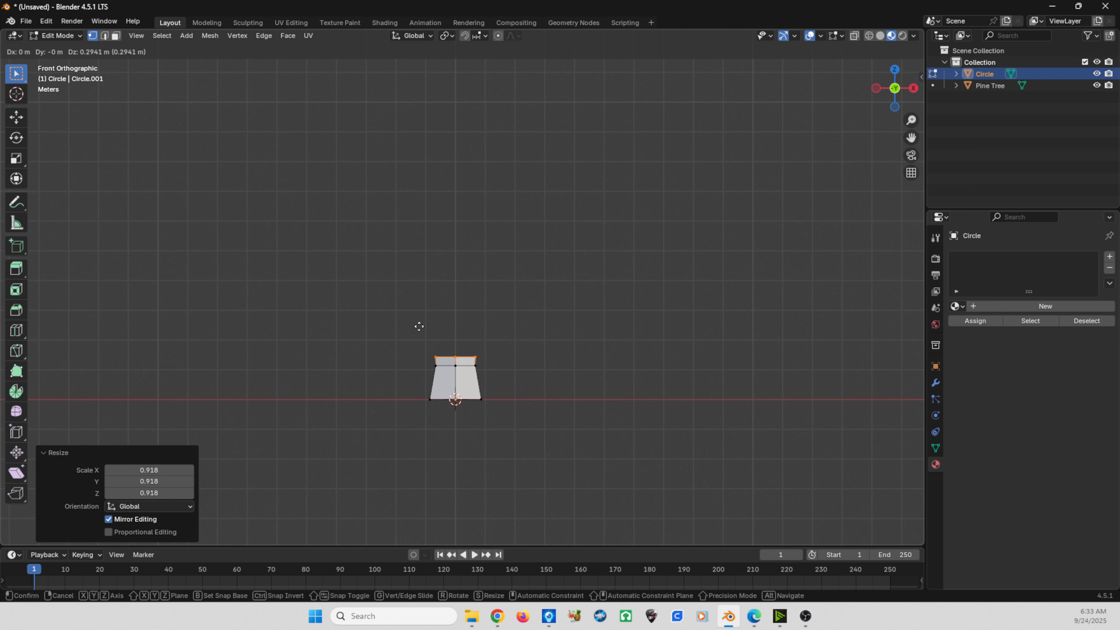
key(z)
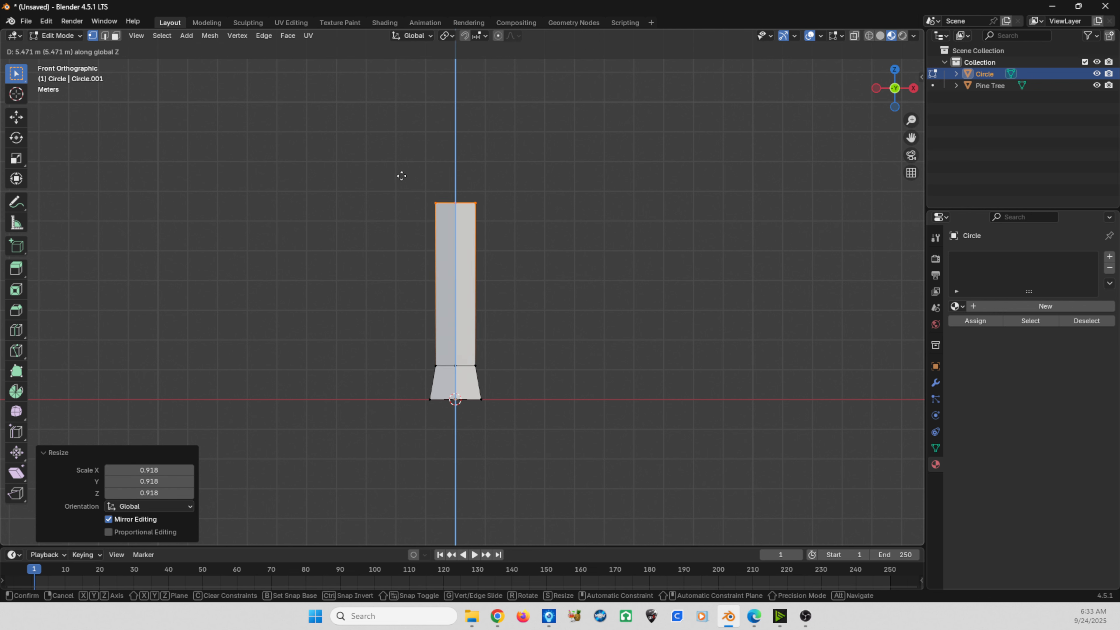
click(391, 140)
key(s)
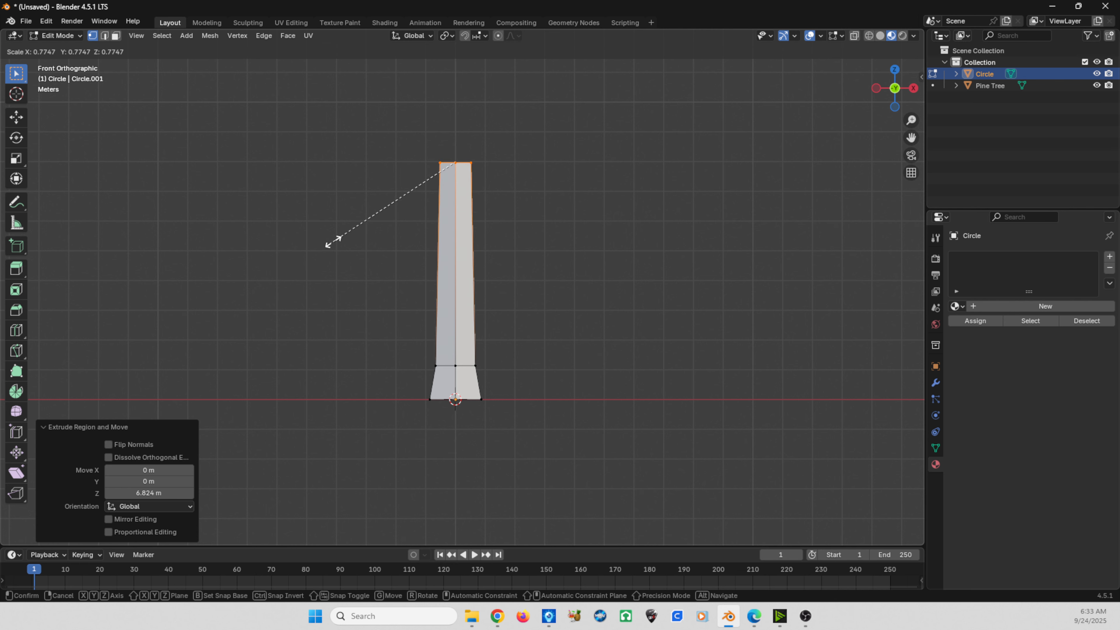
click(347, 228)
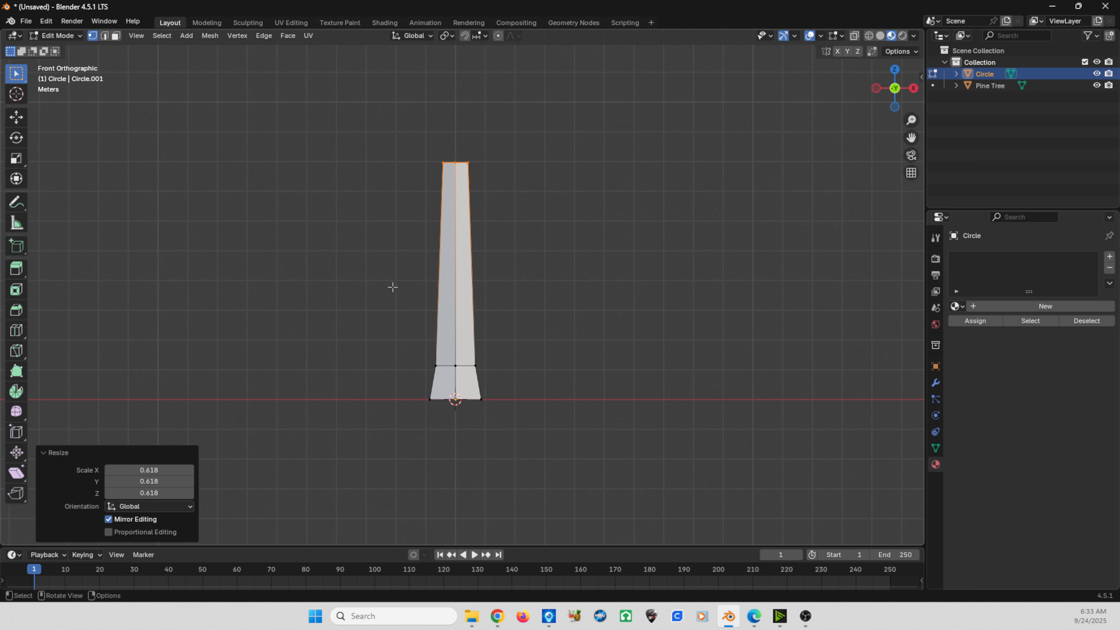
- Return to Object Mode and duplicate the trunk about 8.75 m along negative X
scroll(393, 287, down, 2)
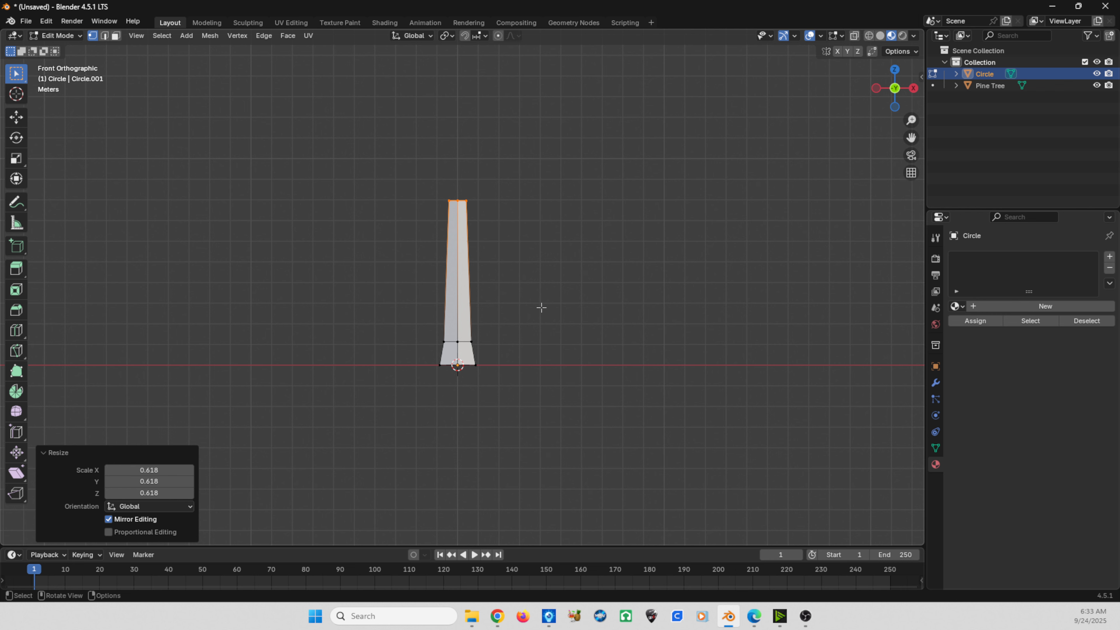
scroll(397, 275, up, 2)
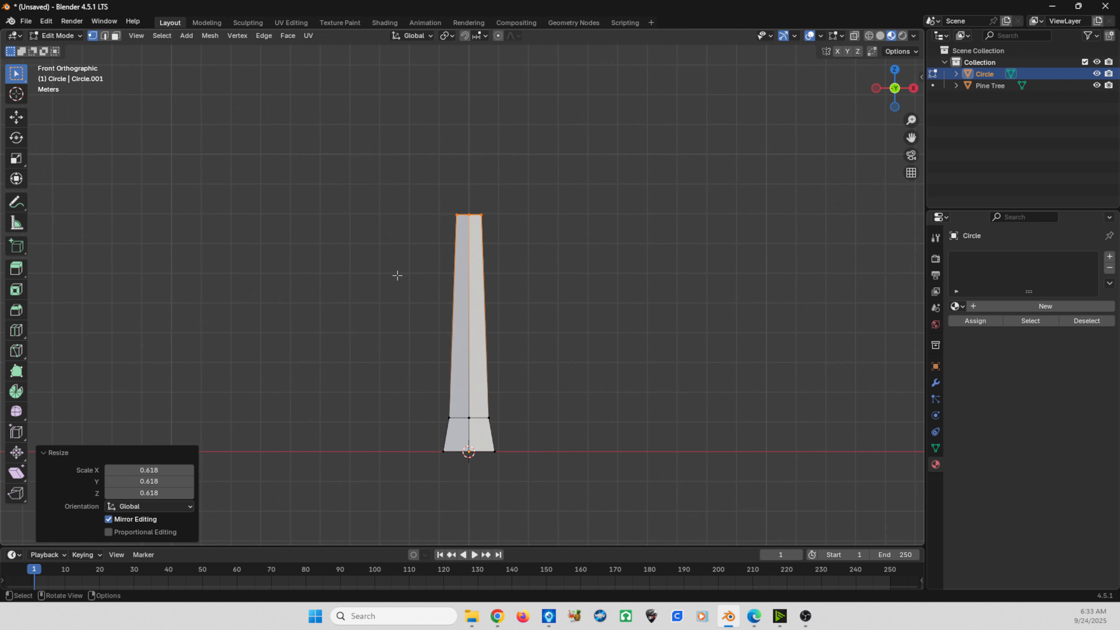
middle_drag(518, 284, 467, 292)
key(KP_1)
key(Tab)
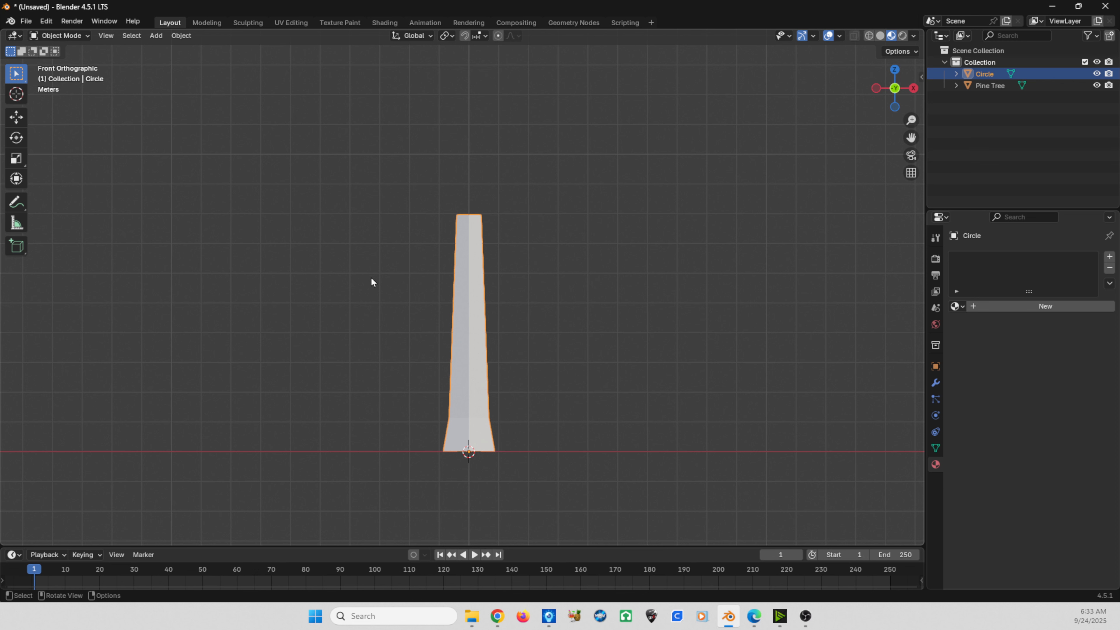
scroll(397, 288, down, 2)
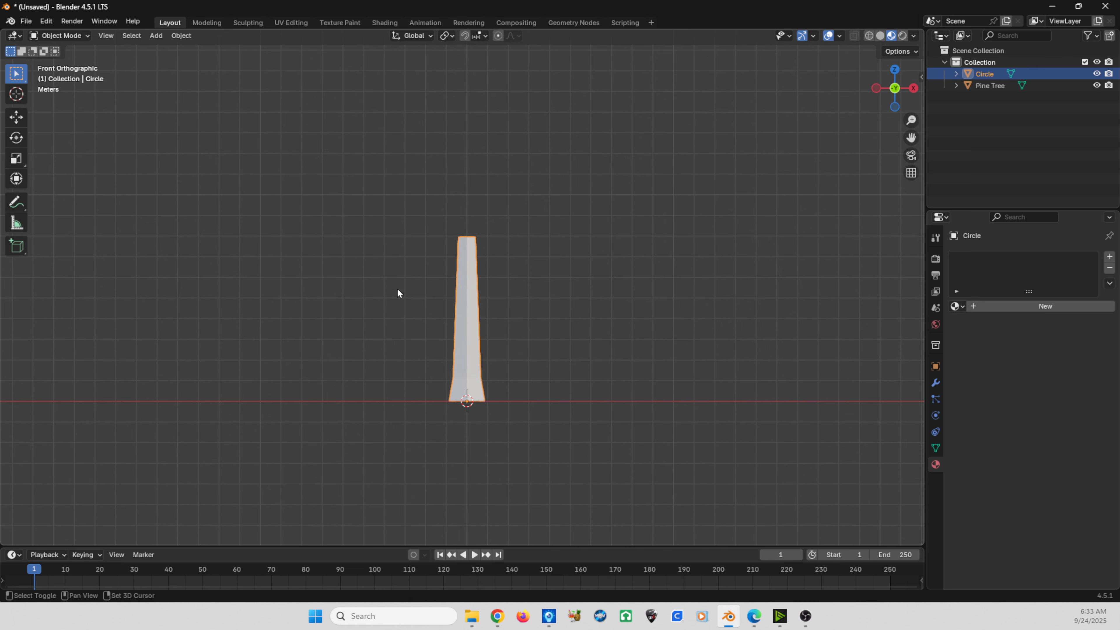
key(shift+d)
key(x)
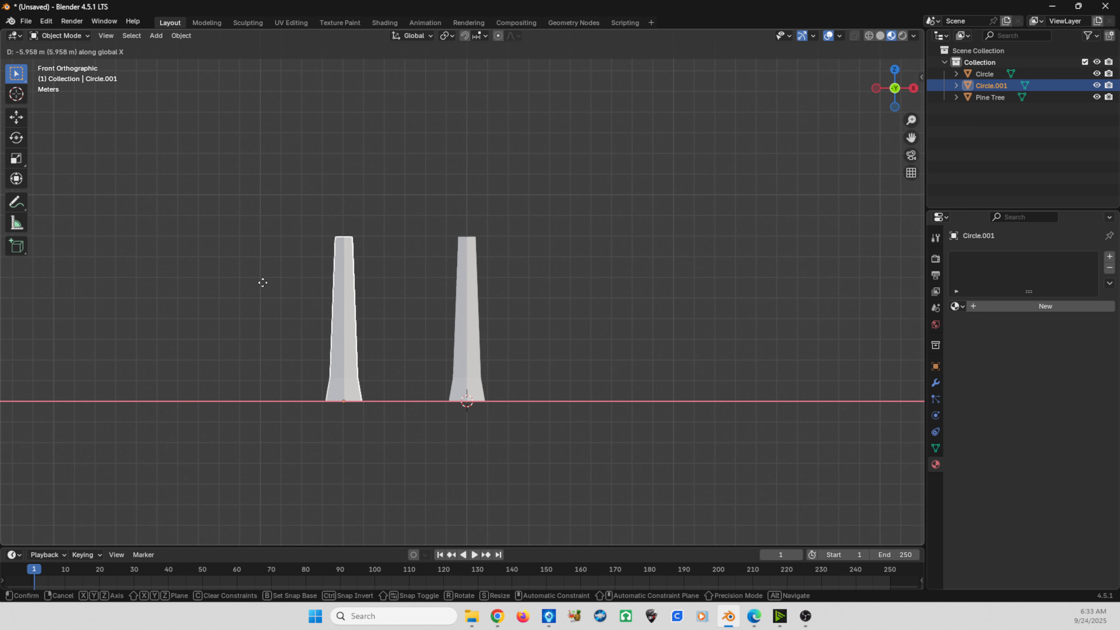
click(216, 289)
- Duplicate the copied trunk about 8.16 m farther along negative X and deselect it
key(shift+d)
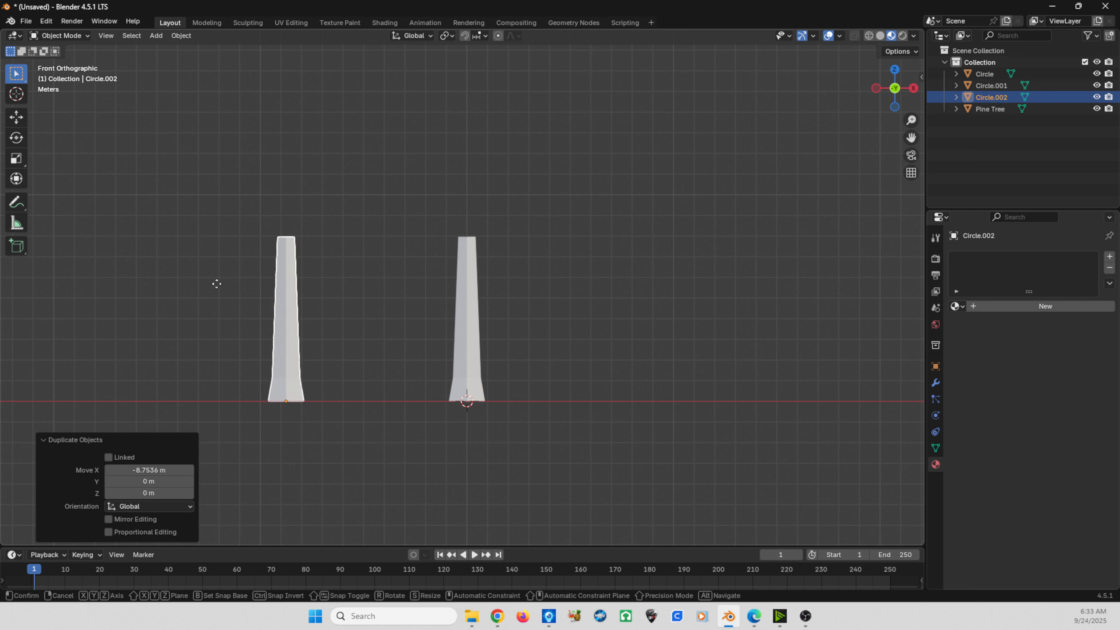
key(x)
click(48, 310)
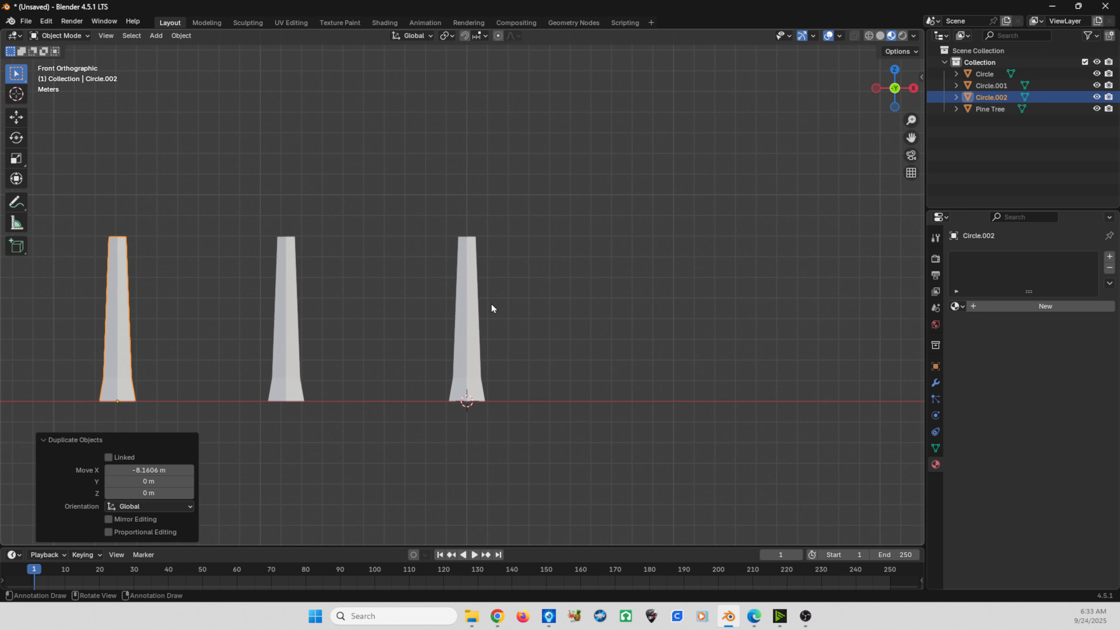
click(257, 290)
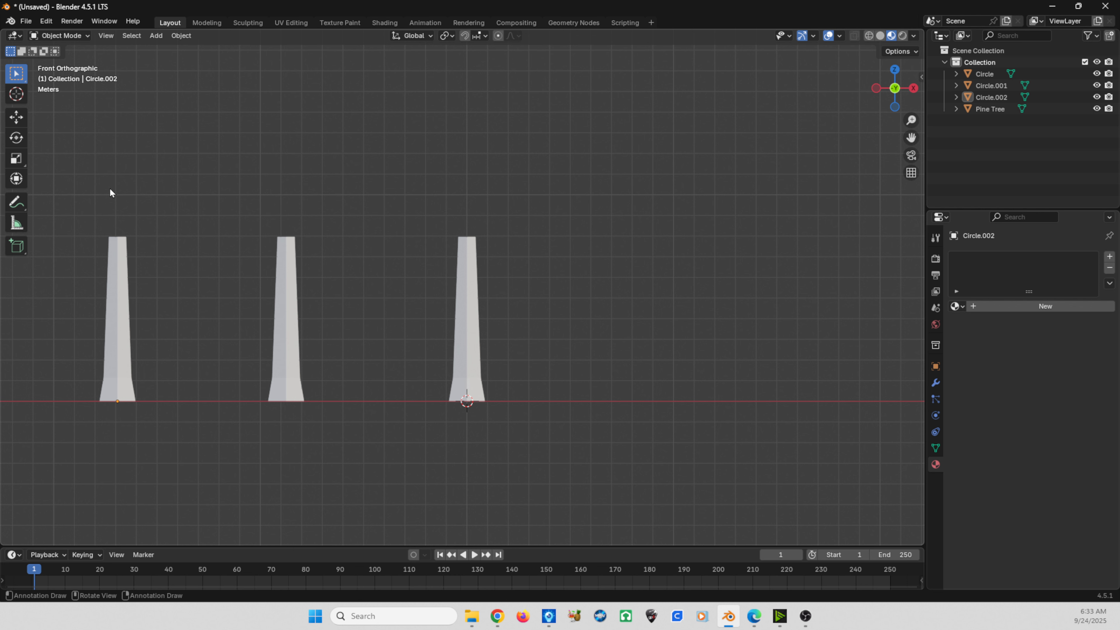
- Add a loop cut to the original trunk's tall section in Edit Mode, slid upward with a factor of about -0.264
click(461, 286)
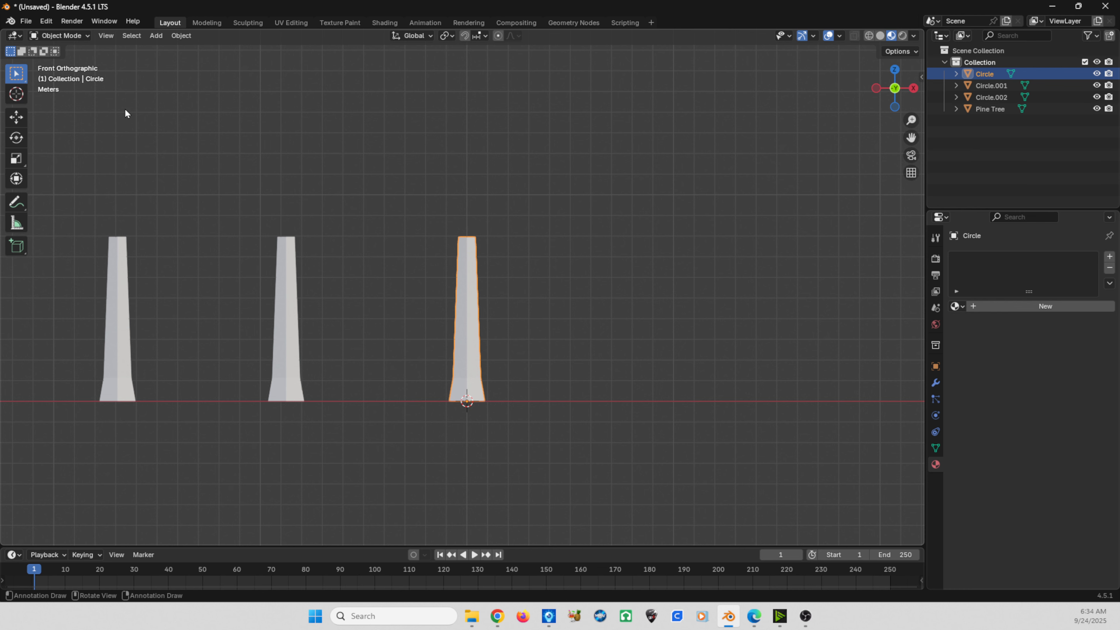
click(73, 35)
click(75, 60)
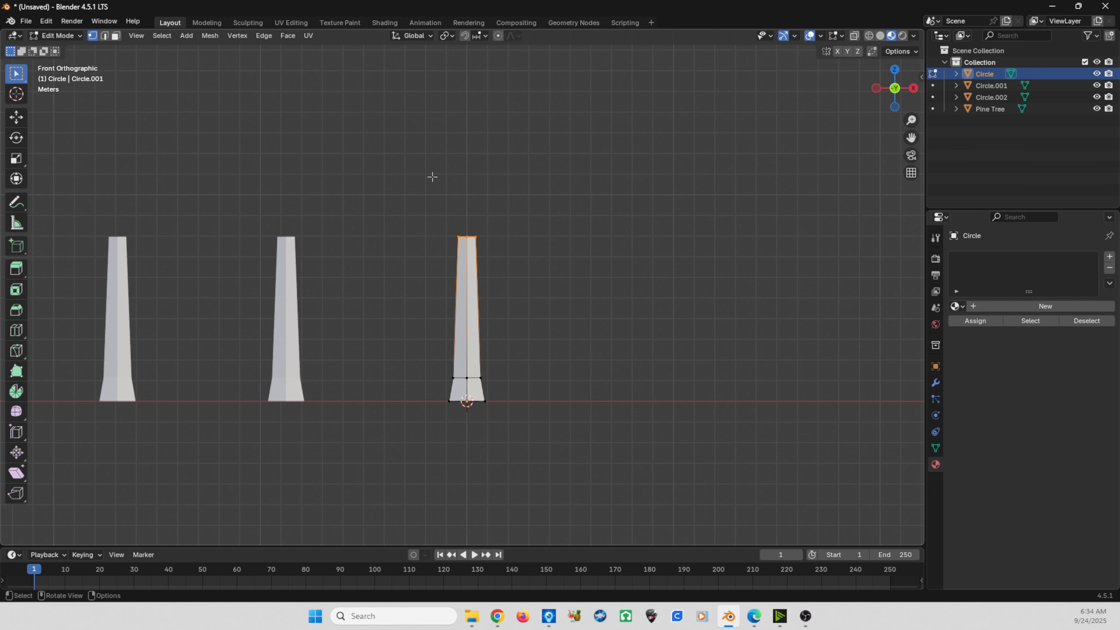
scroll(517, 247, up, 4)
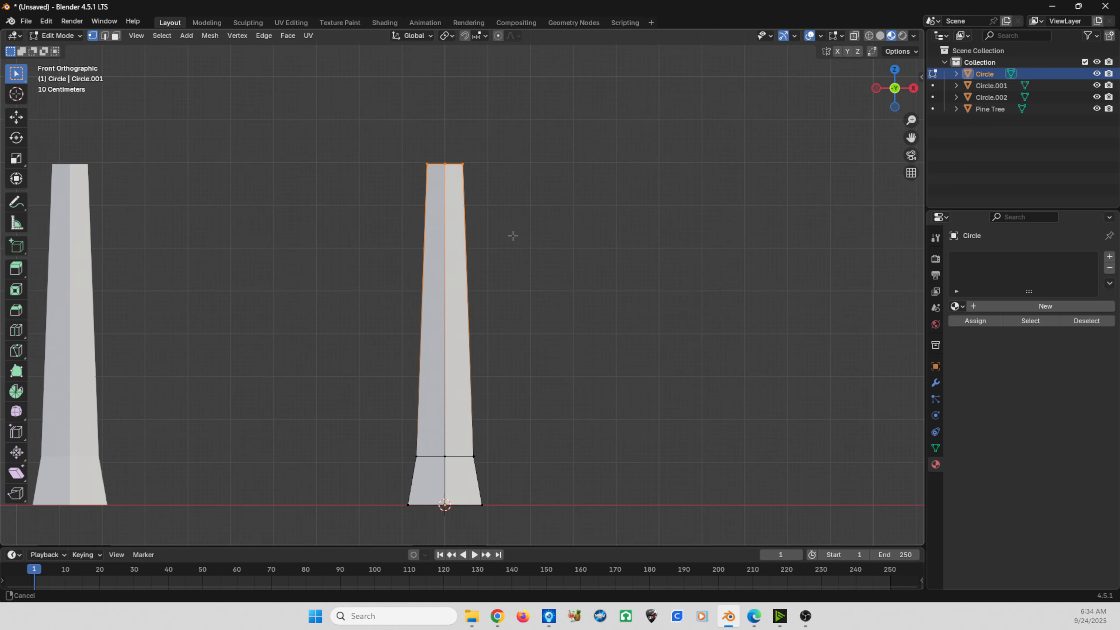
shift+middle_drag(512, 235, 512, 232)
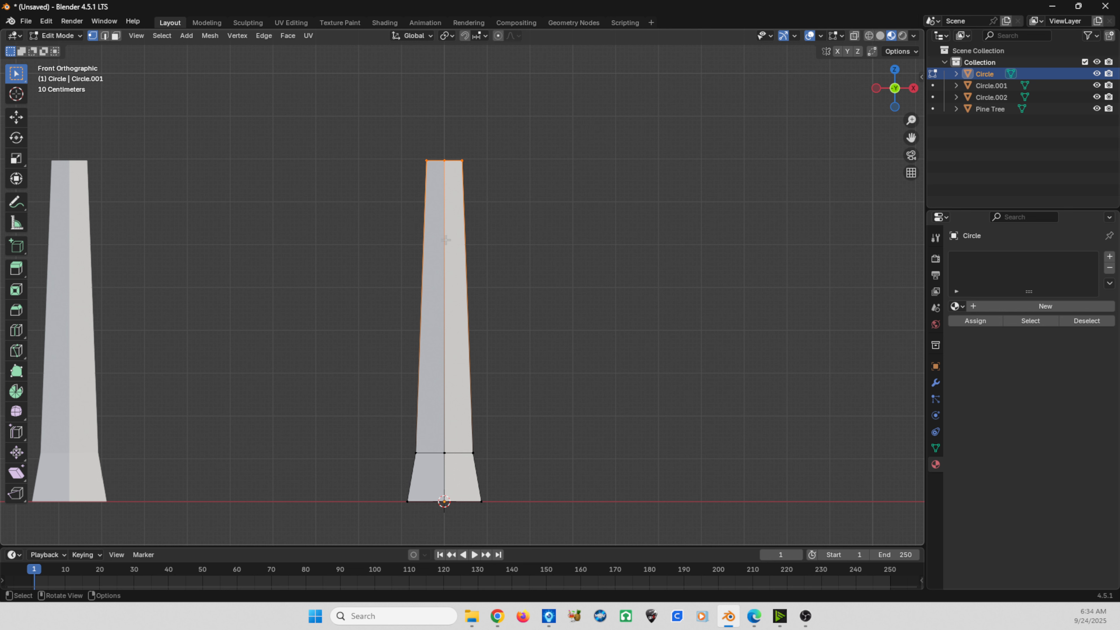
key(ctrl+r)
click(446, 302)
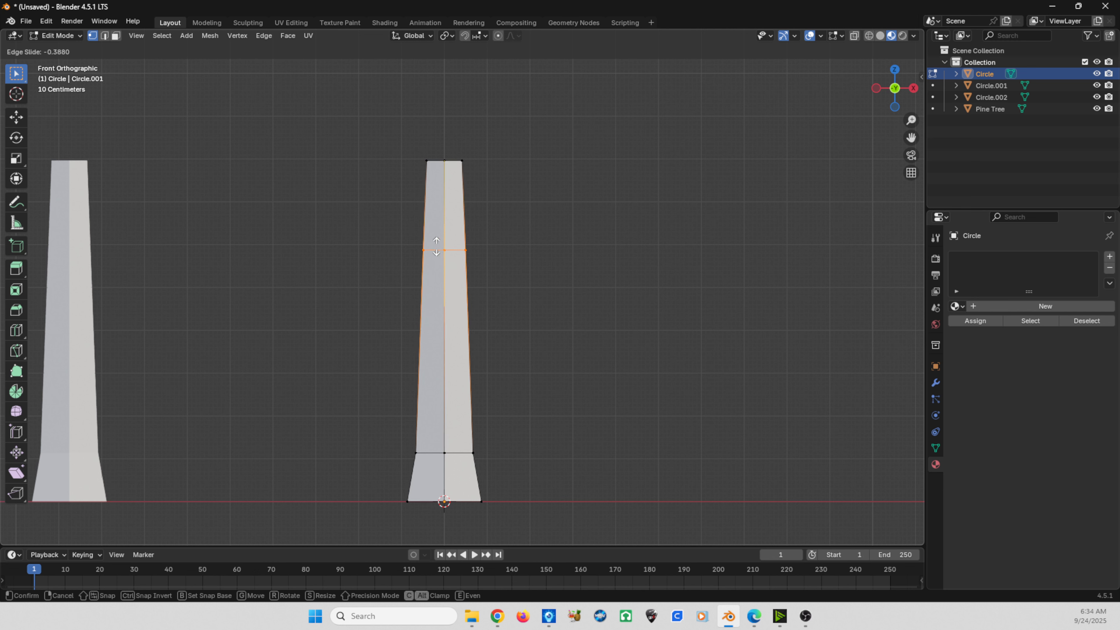
click(439, 264)
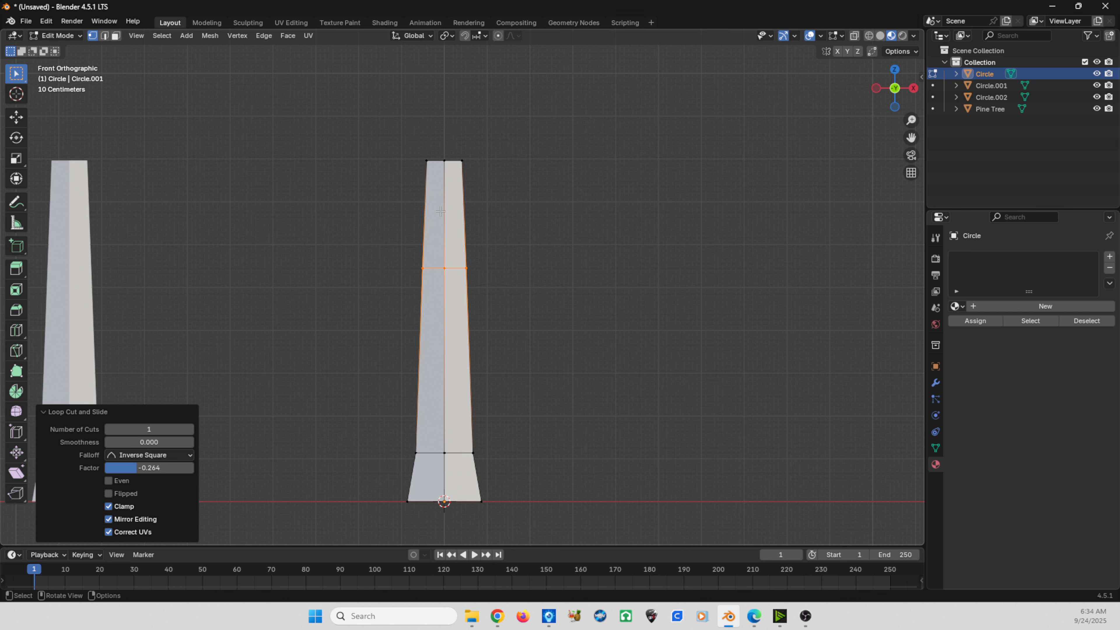
- Add a second loop cut just above the first one, slid downward with a factor of about 0.511
key(g)
key(g)
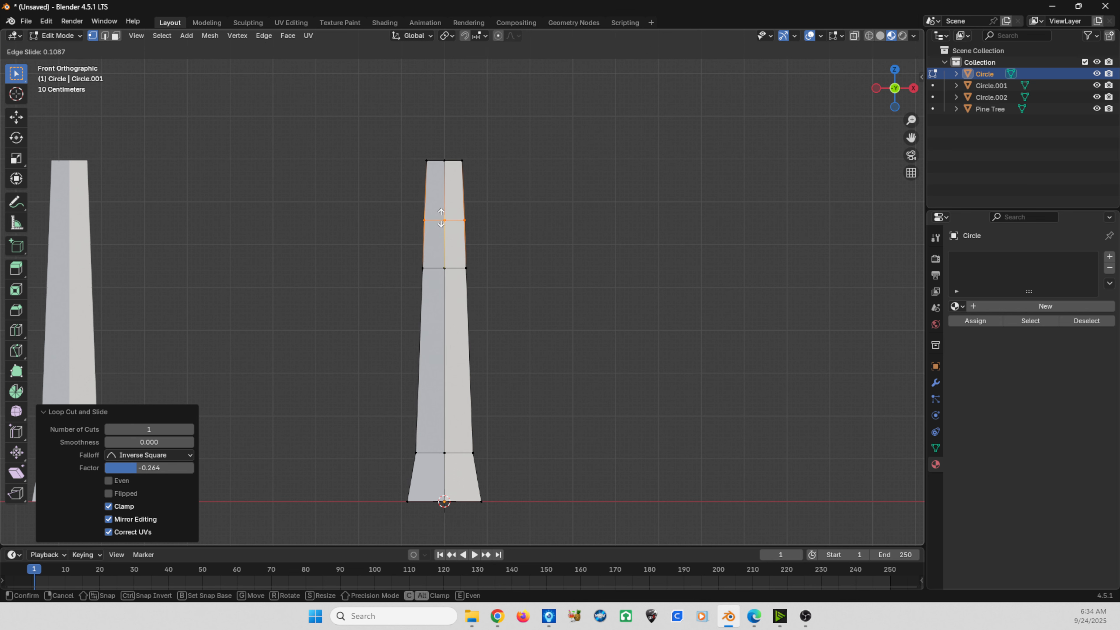
click(444, 242)
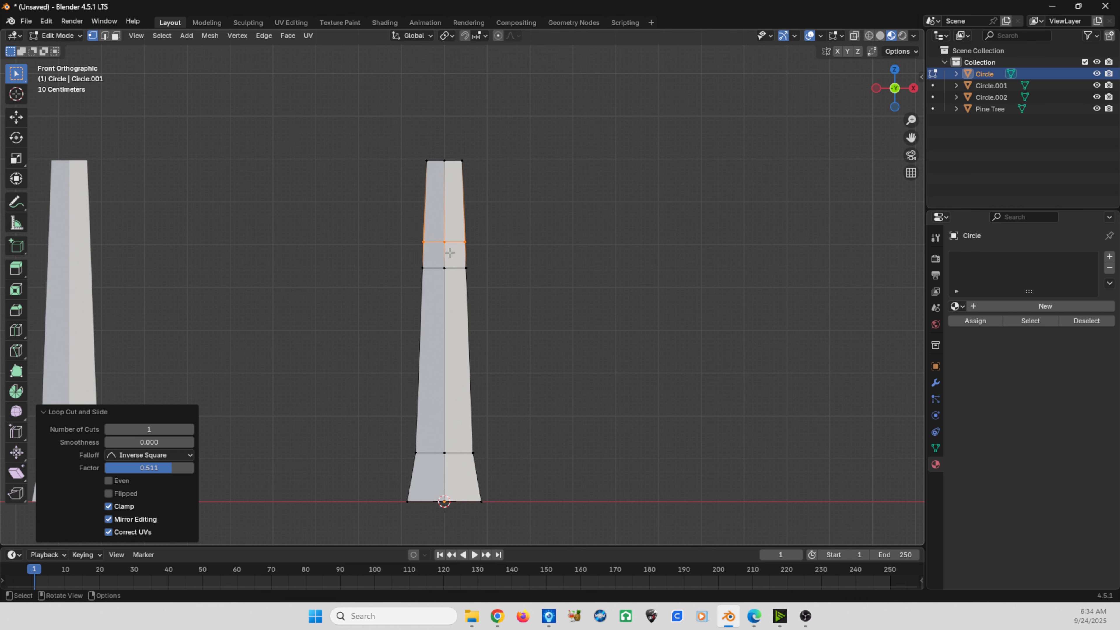
- Select the original trunk's front-side face between the two upper edge loops and extrude it about 2.92 m into a branch
middle_drag(449, 252, 443, 283)
click(363, 272)
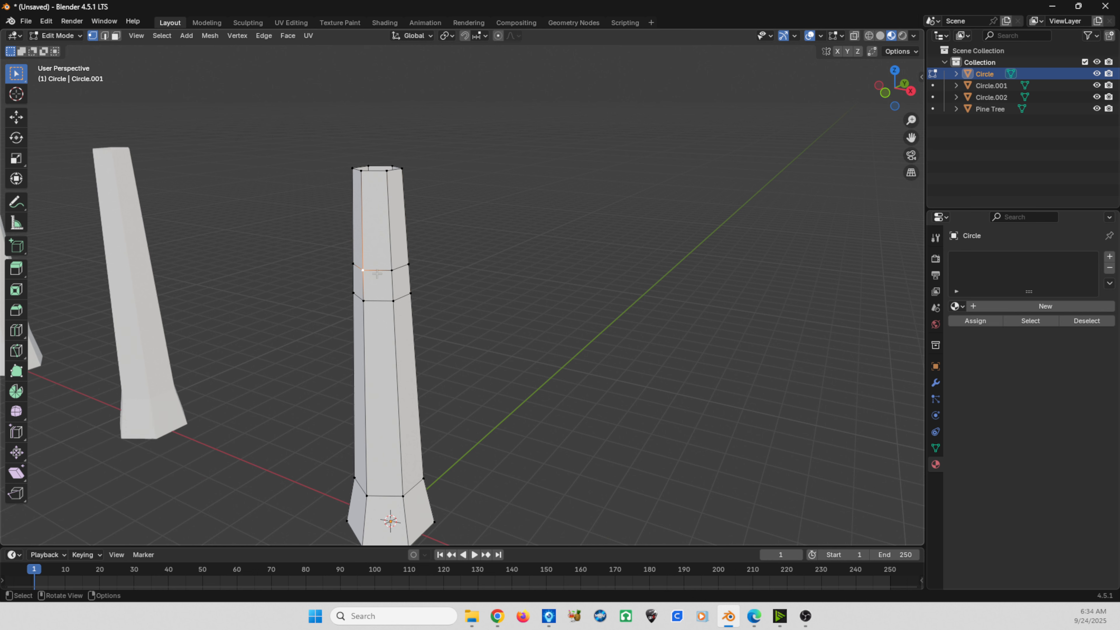
shift+click(391, 270)
shift+click(392, 300)
shift+click(364, 300)
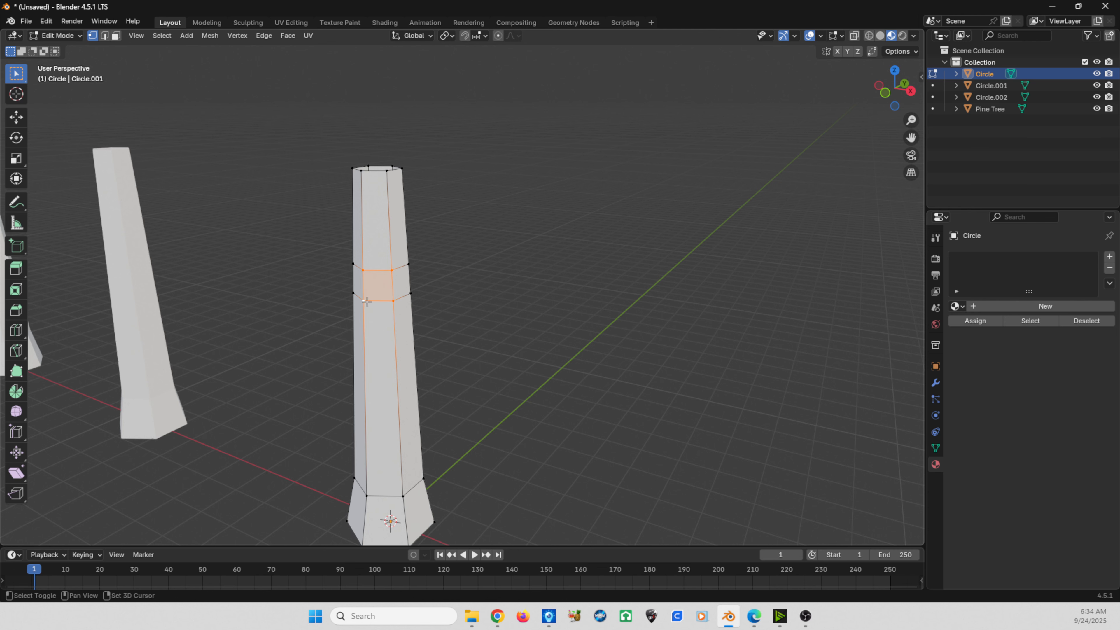
middle_drag(345, 287, 399, 284)
key(e)
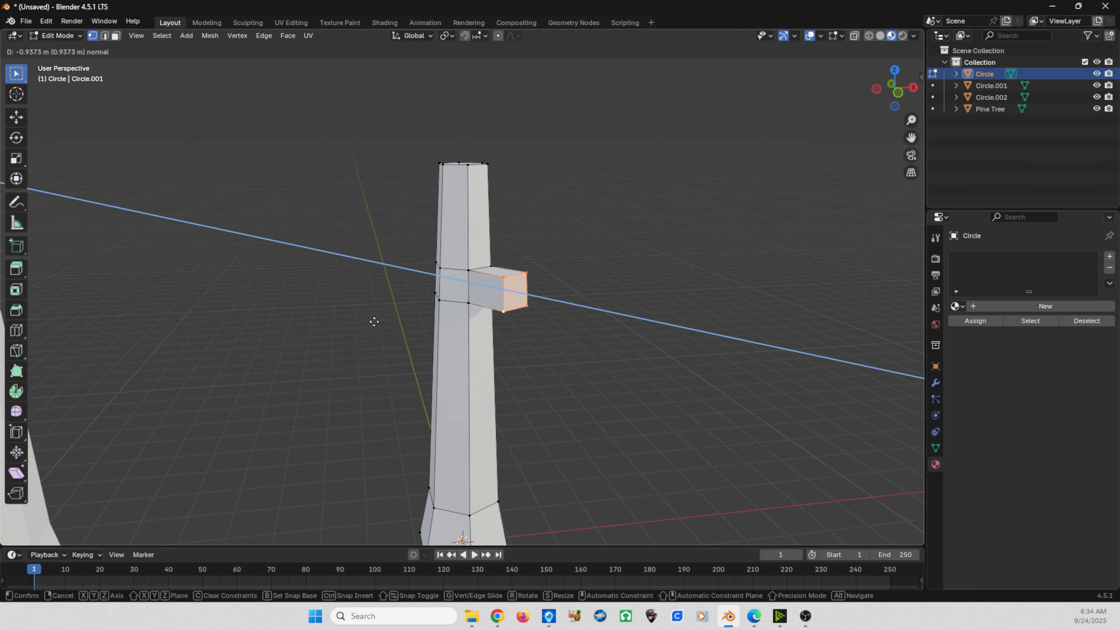
click(462, 326)
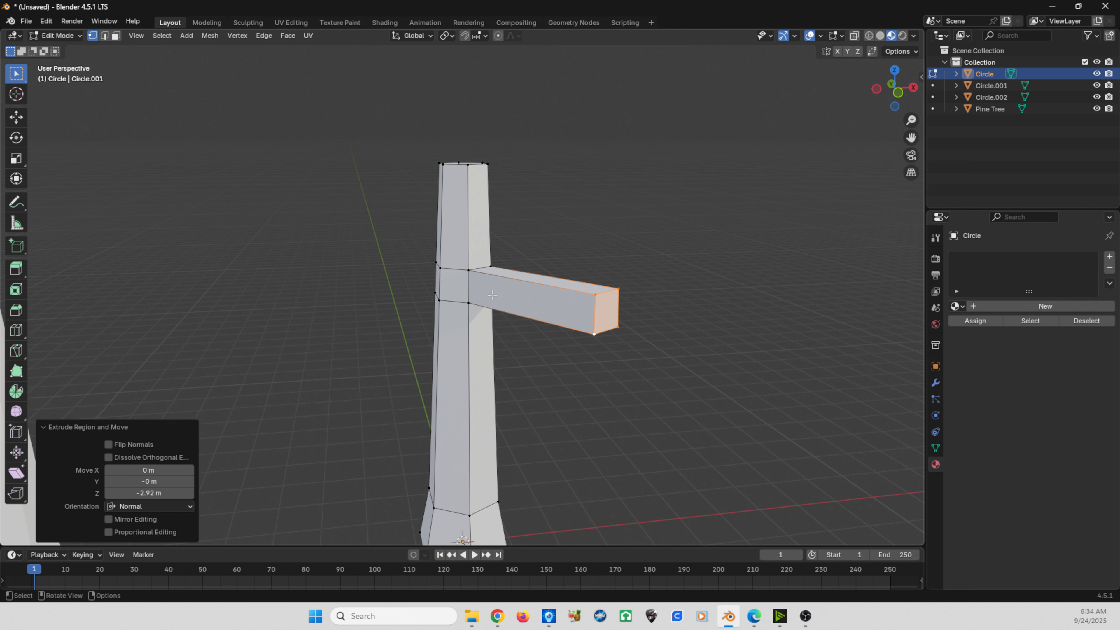
- Scale the branch's end face to about 0.578, raise it, and shift it about -0.81 m in X and -0.20 m in Y
key(s)
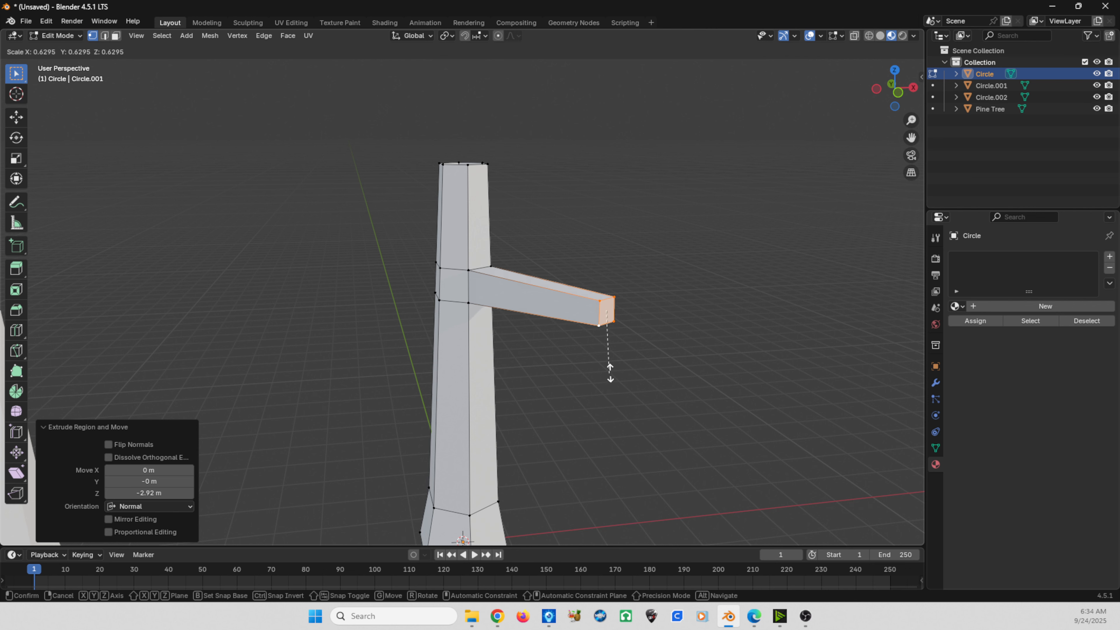
click(593, 372)
middle_drag(586, 372, 497, 365)
key(g)
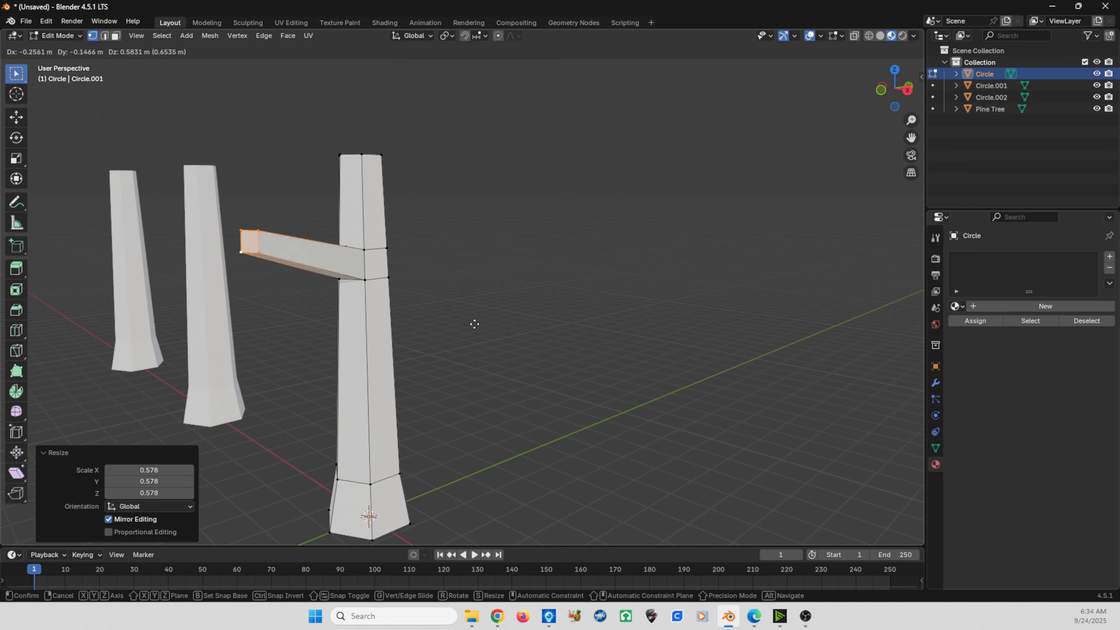
click(470, 297)
middle_drag(322, 330, 372, 340)
key(g)
click(307, 333)
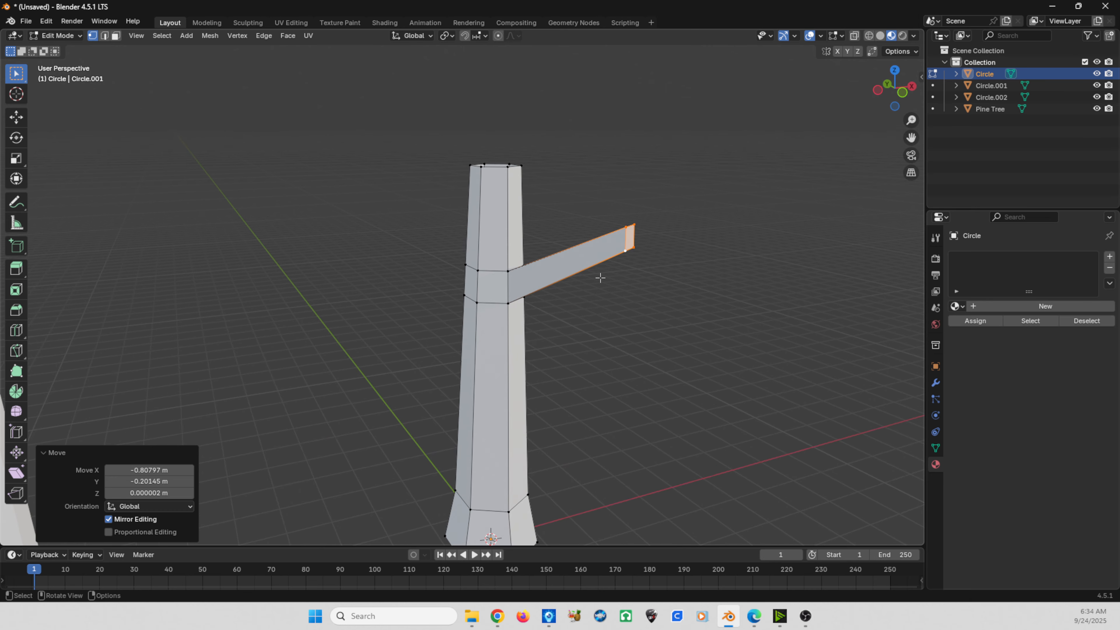
key(r)
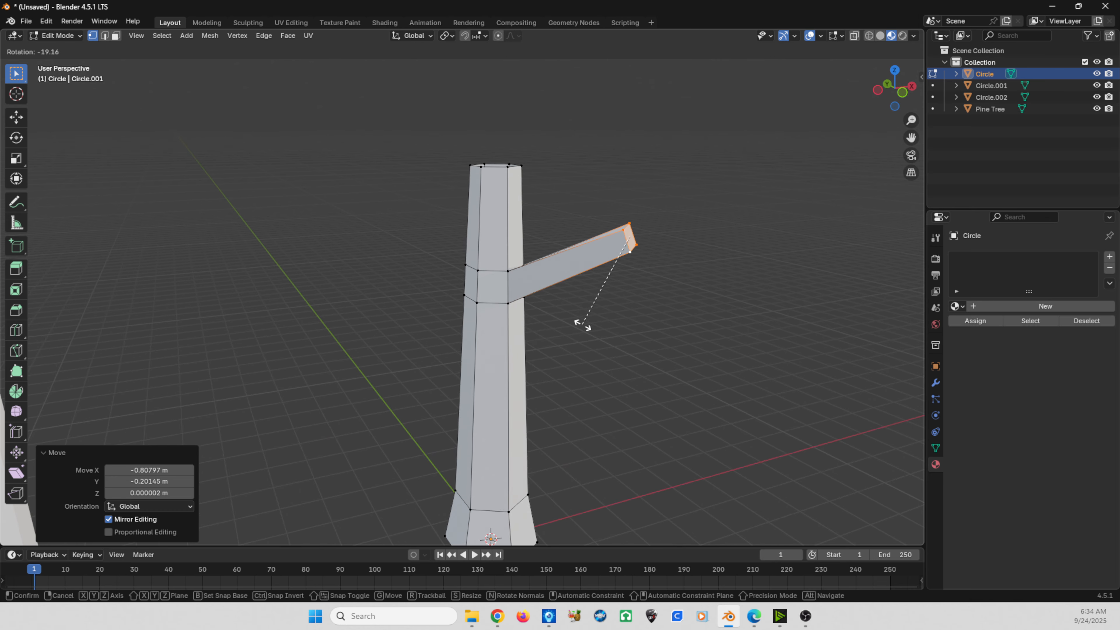
right_click(578, 325)
- Extrude another trunk face between the same two loops about 2.82 m outward as a second branch
scroll(591, 315, up, 2)
middle_drag(602, 304, 483, 344)
click(421, 289)
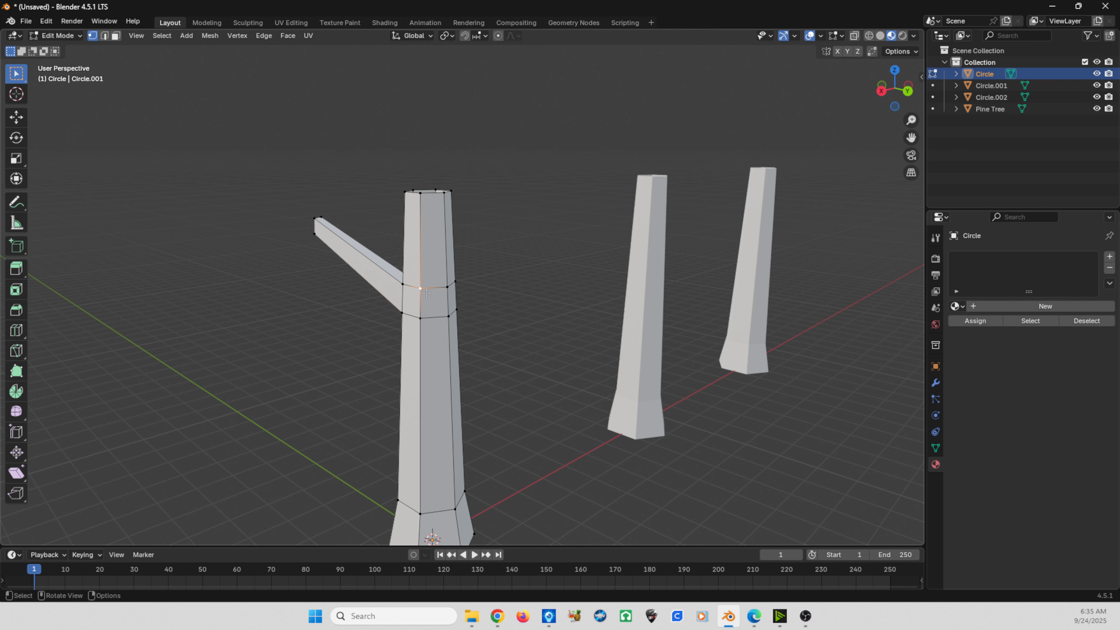
shift+click(444, 290)
shift+click(447, 317)
shift+click(420, 318)
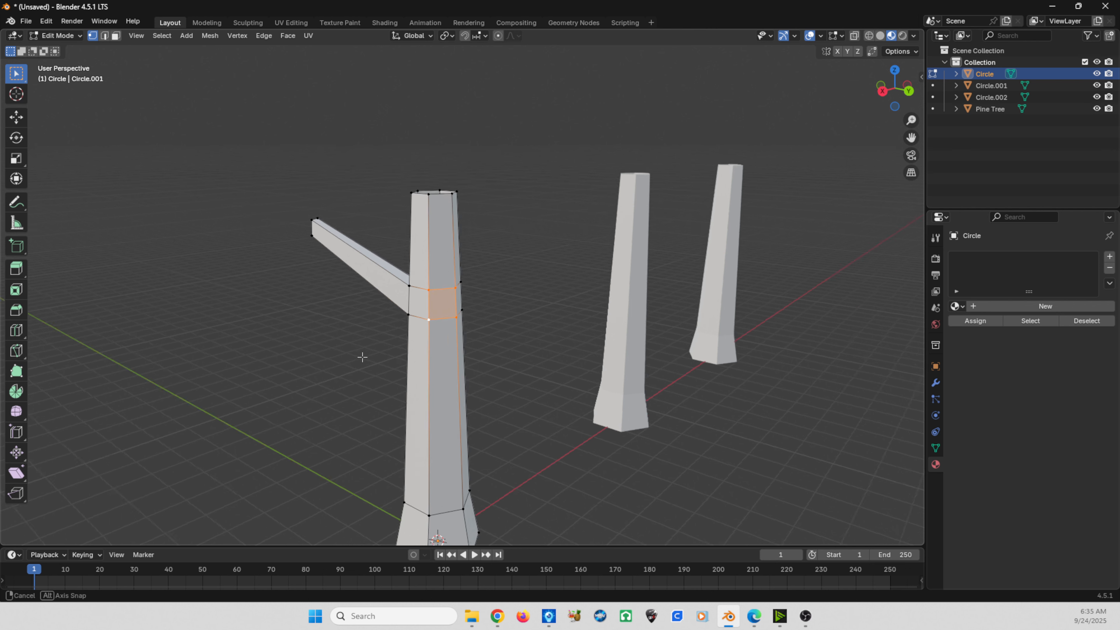
middle_drag(362, 358, 397, 361)
key(e)
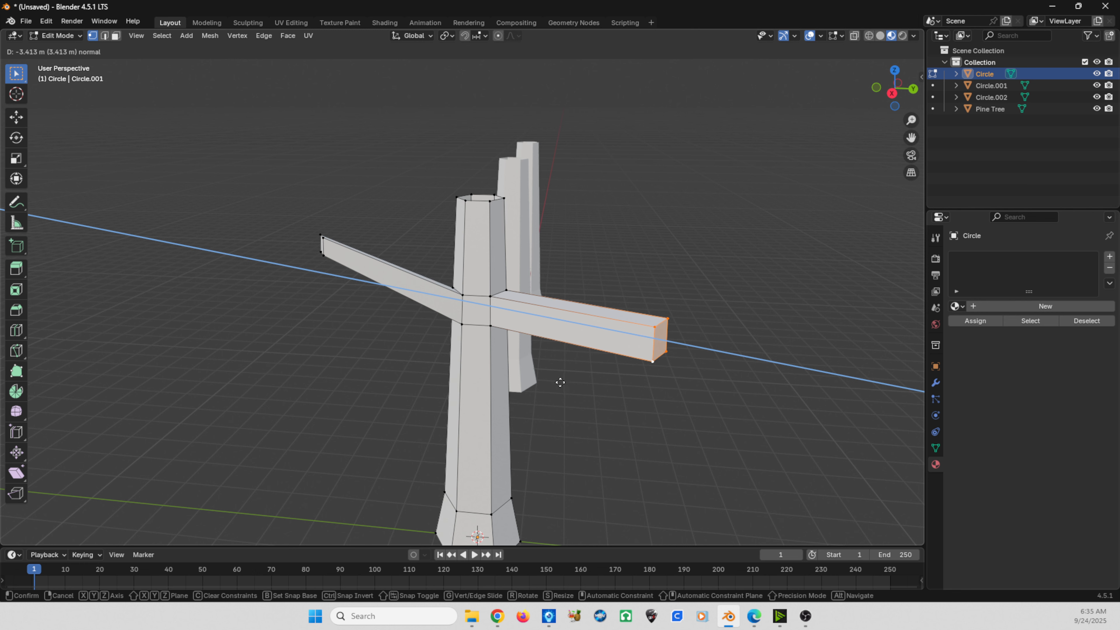
click(496, 395)
- Scale the second branch's end to about 0.582 and move it about -0.51 m in X, -0.59 m in Y and 2.01 m in Z
key(s)
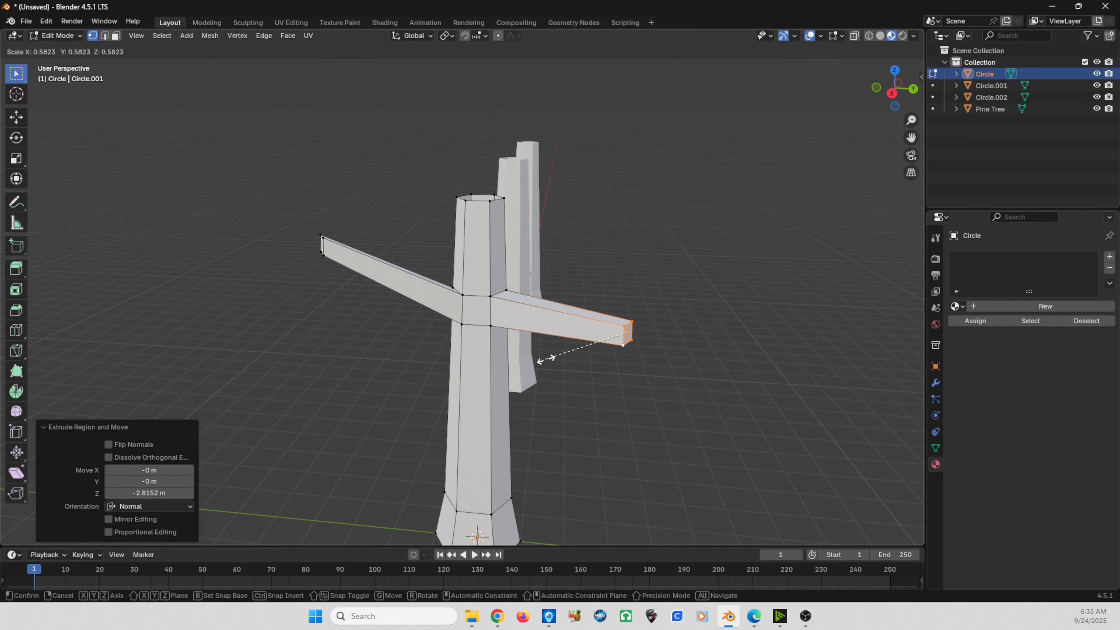
click(542, 358)
key(g)
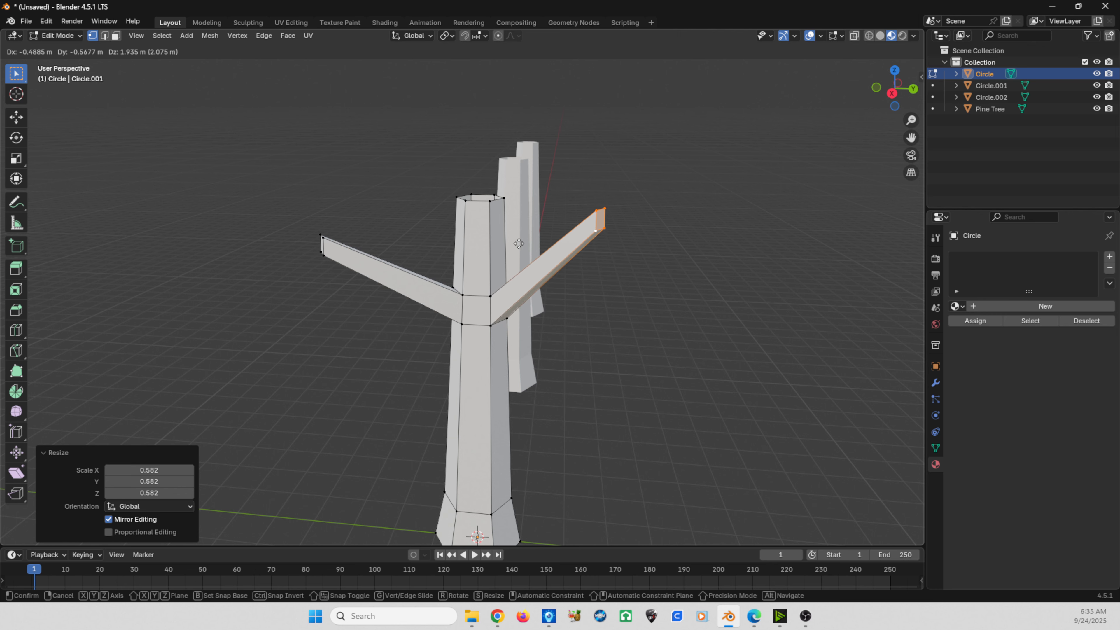
click(516, 221)
- Add a loop cut to the trunk section above the branches, slid downward with a factor of about 0.455
middle_drag(515, 221, 506, 294)
scroll(545, 325, up, 2)
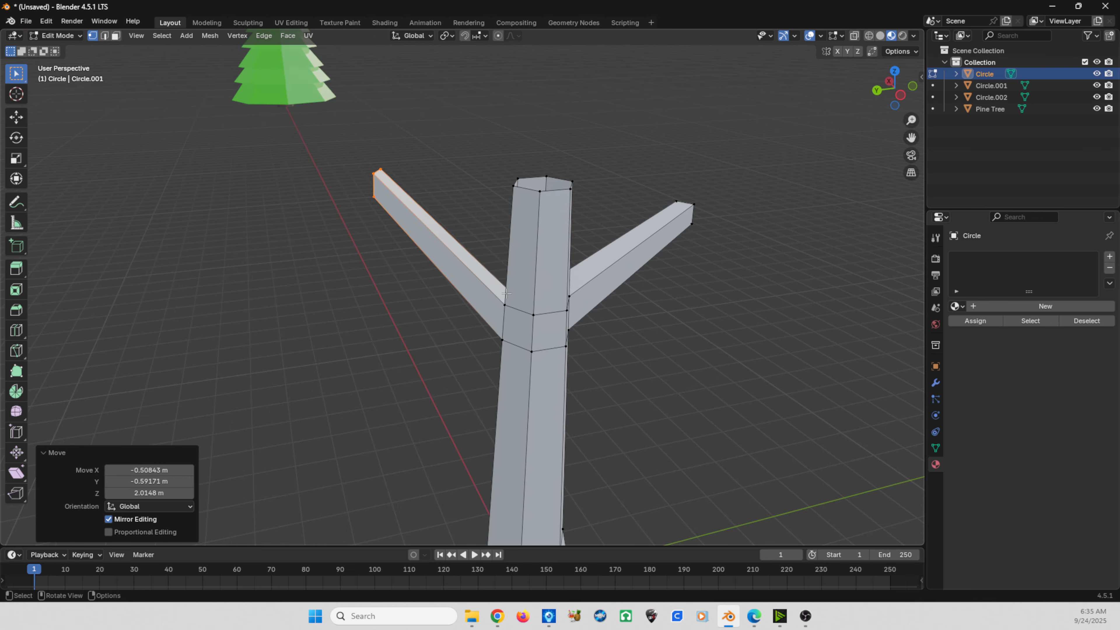
key(ctrl+r)
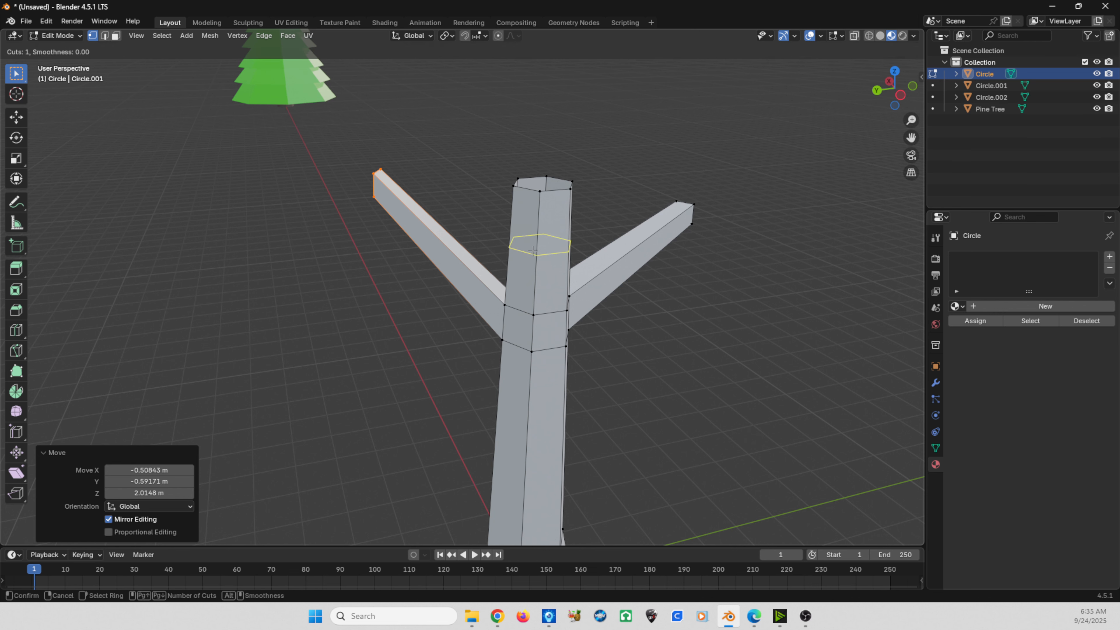
click(535, 266)
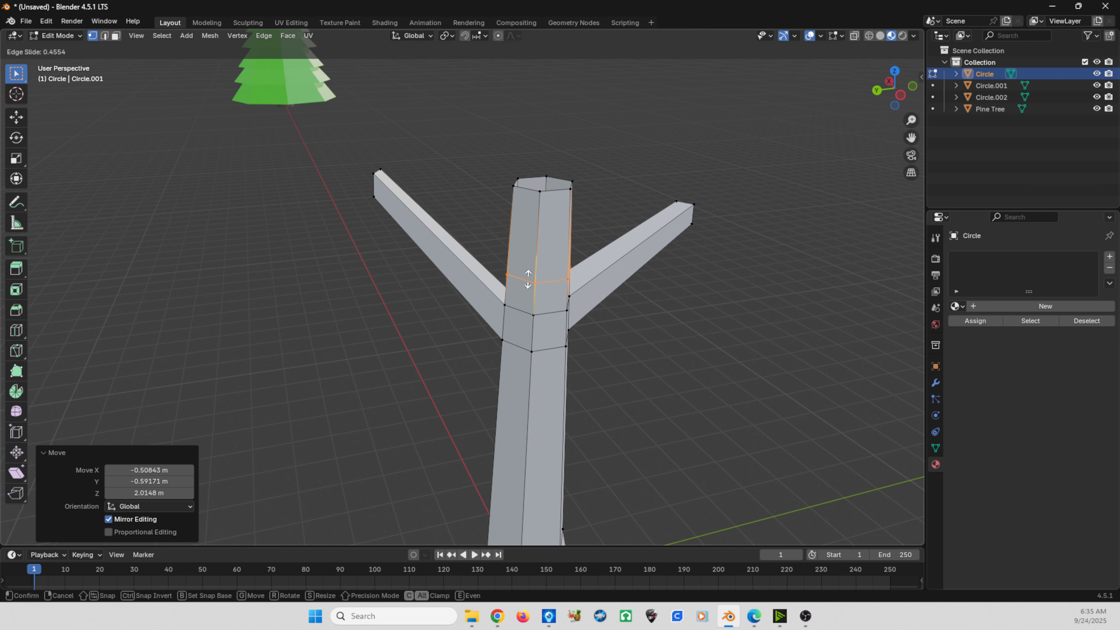
click(528, 279)
- Select the negative-X side face just below the new loop and extrude it about 3.36 m as a third branch
click(535, 283)
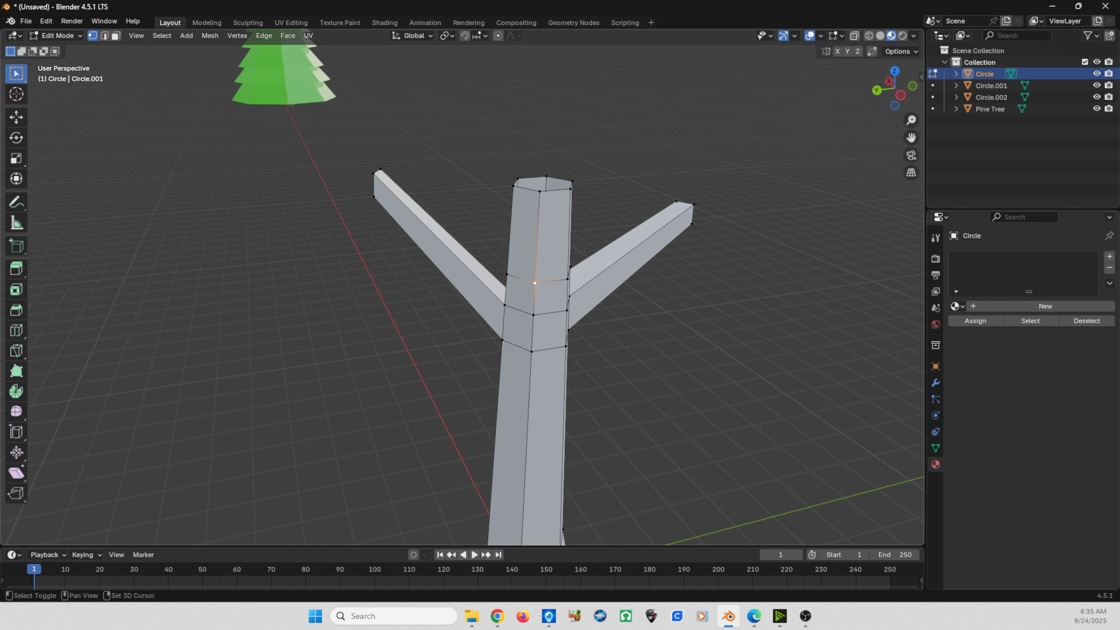
shift+click(566, 281)
shift+click(566, 310)
shift+click(533, 315)
middle_drag(533, 315, 438, 316)
key(e)
click(195, 427)
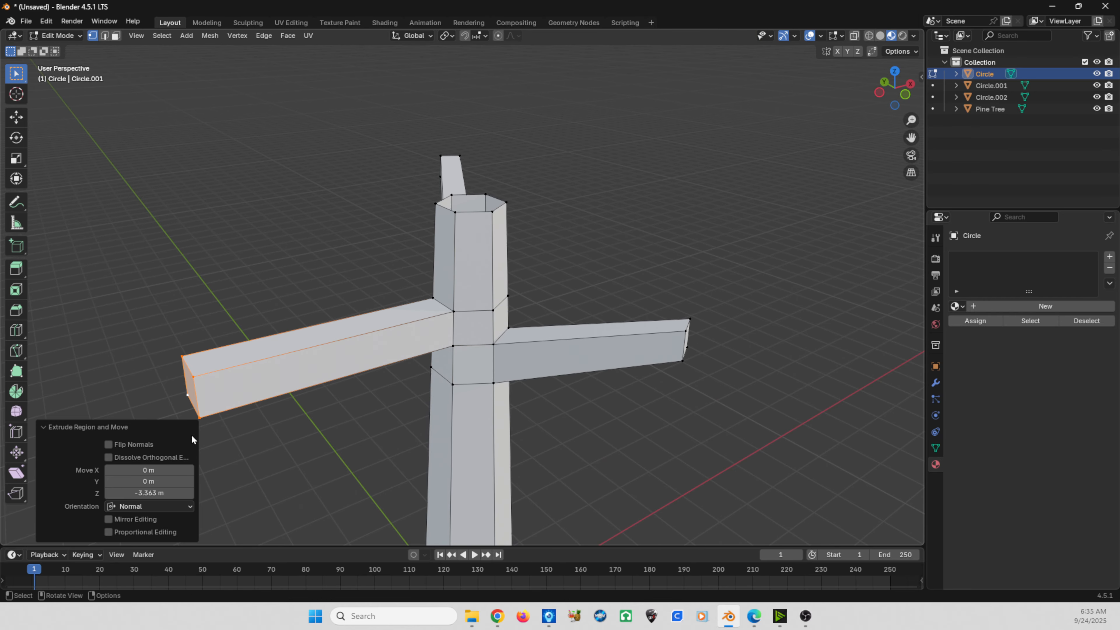
- Scale the third branch's end to about 0.542 and move it about 0.75 m in X, 0.14 m in Y and 1.23 m in Z
key(s)
click(138, 394)
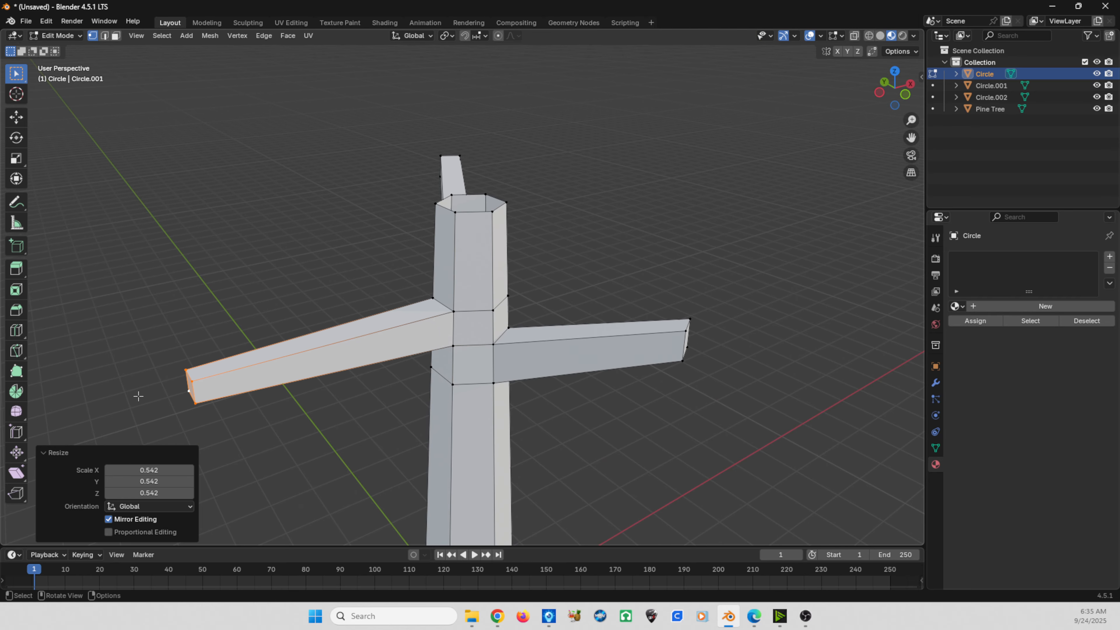
key(g)
click(187, 278)
- Return to Object Mode and select the middle trunk
scroll(317, 317, down, 5)
middle_drag(392, 337, 441, 327)
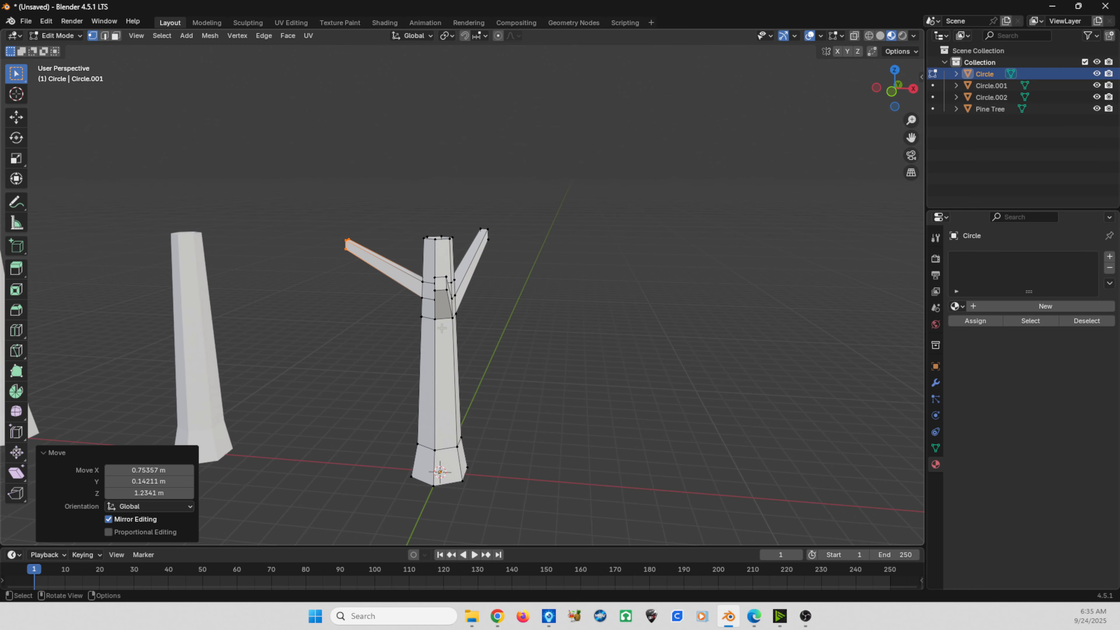
key(Tab)
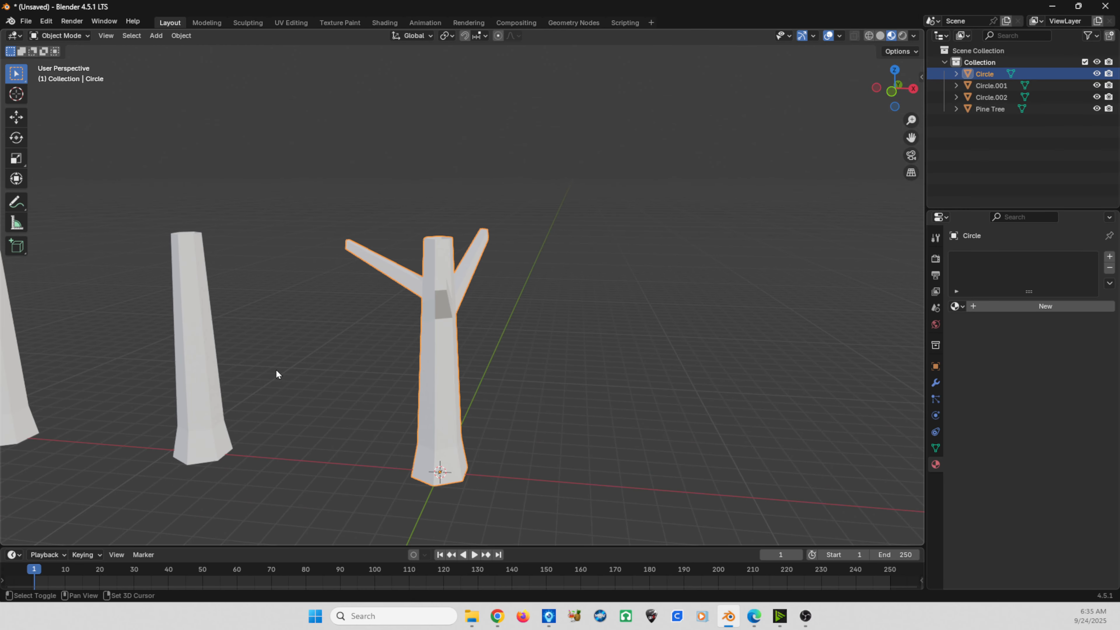
middle_drag(276, 375, 592, 302)
click(533, 288)
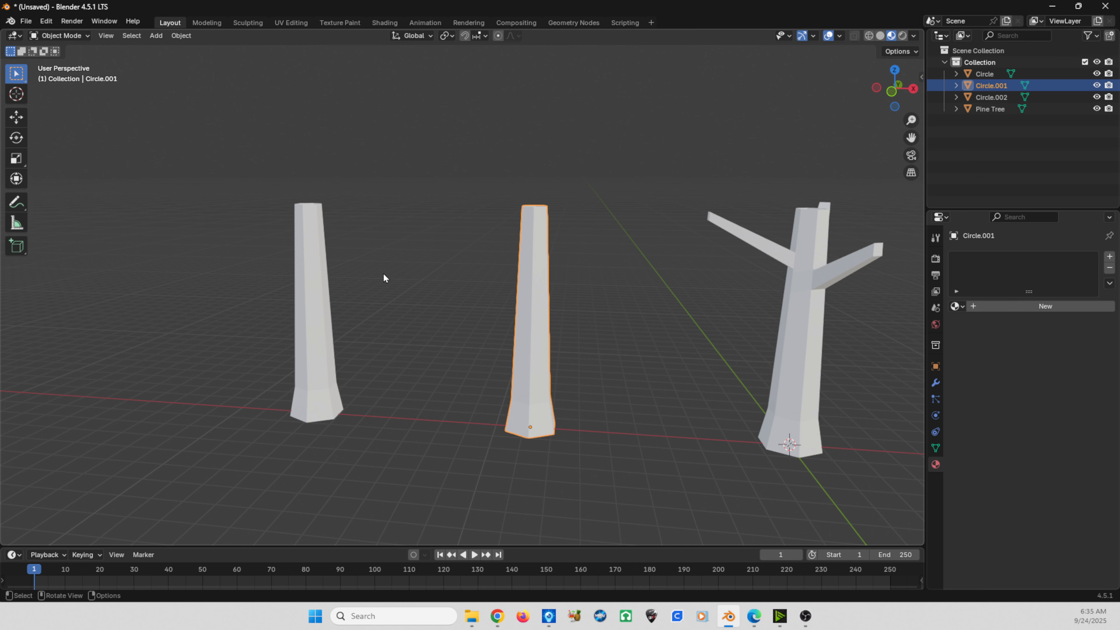
click(321, 277)
click(538, 291)
- In Edit Mode, raise the middle trunk's top ring about 2.02 m along Z
middle_drag(580, 310, 855, 332)
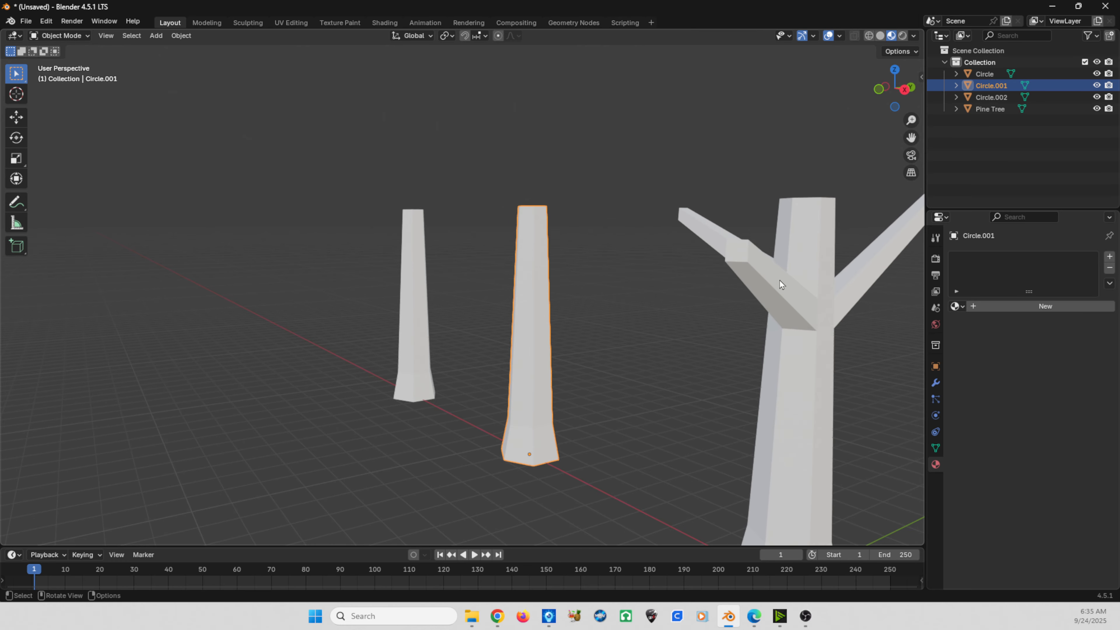
scroll(725, 314, down, 3)
key(KP_1)
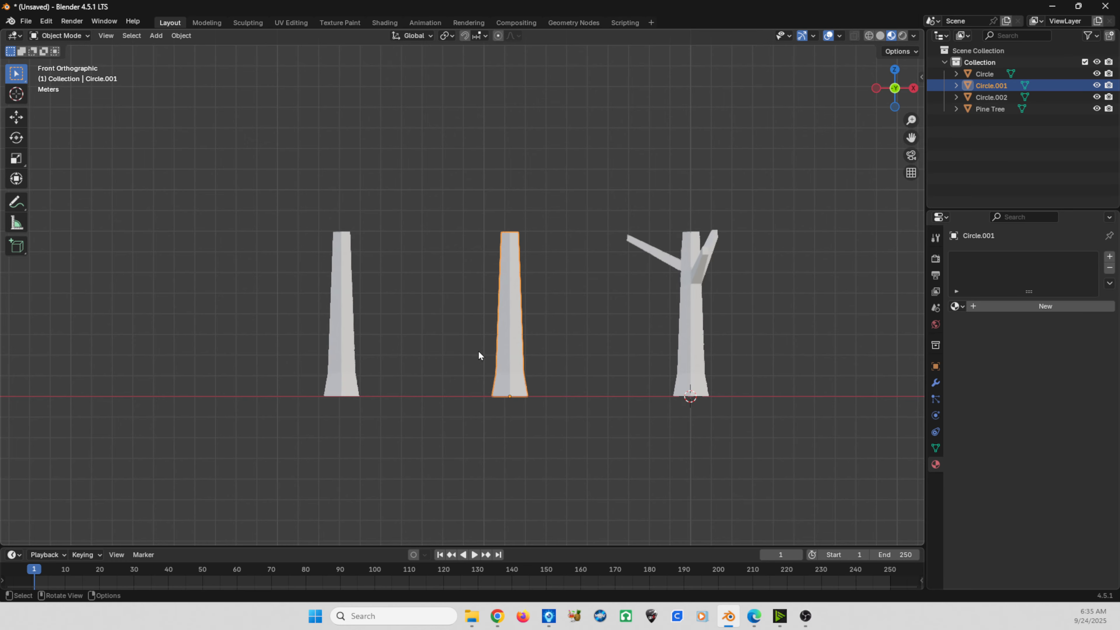
key(Tab)
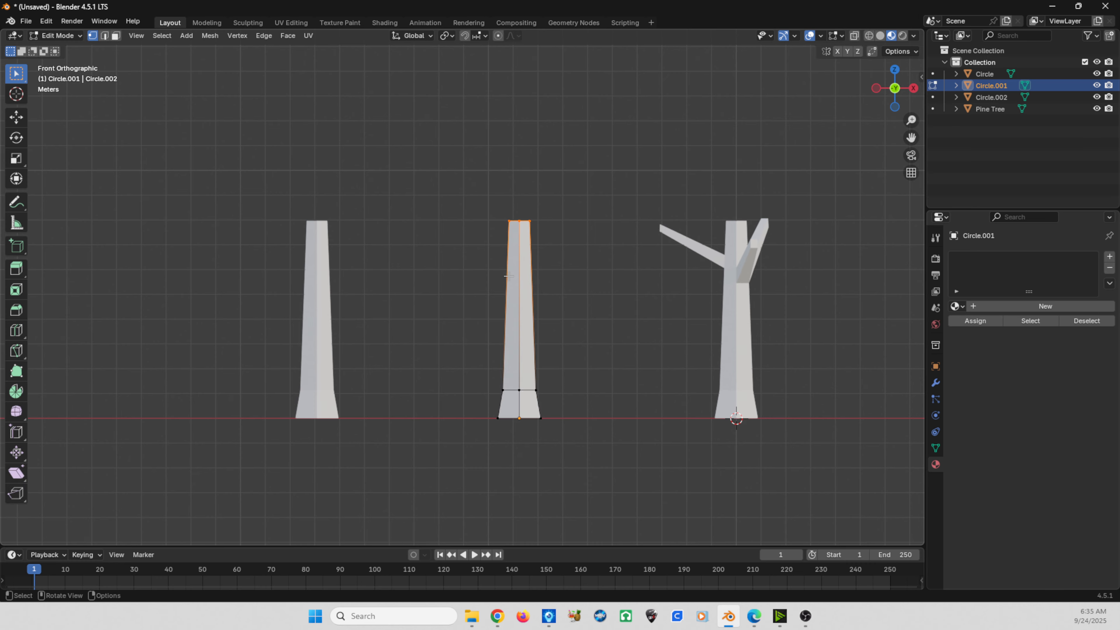
middle_drag(481, 258, 498, 294)
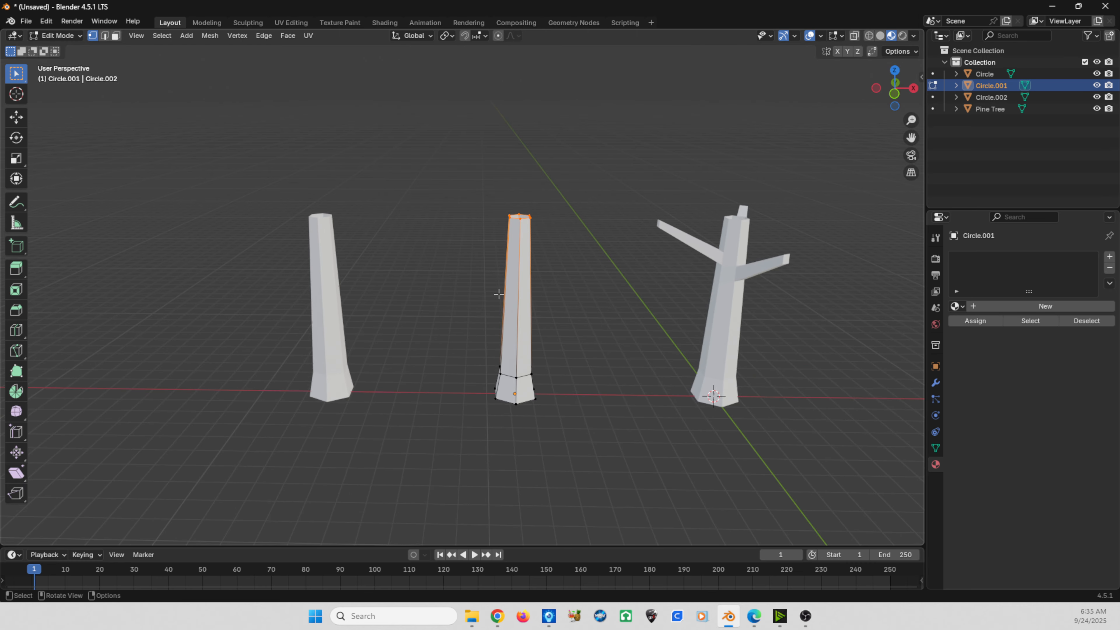
key(KP_1)
key(g)
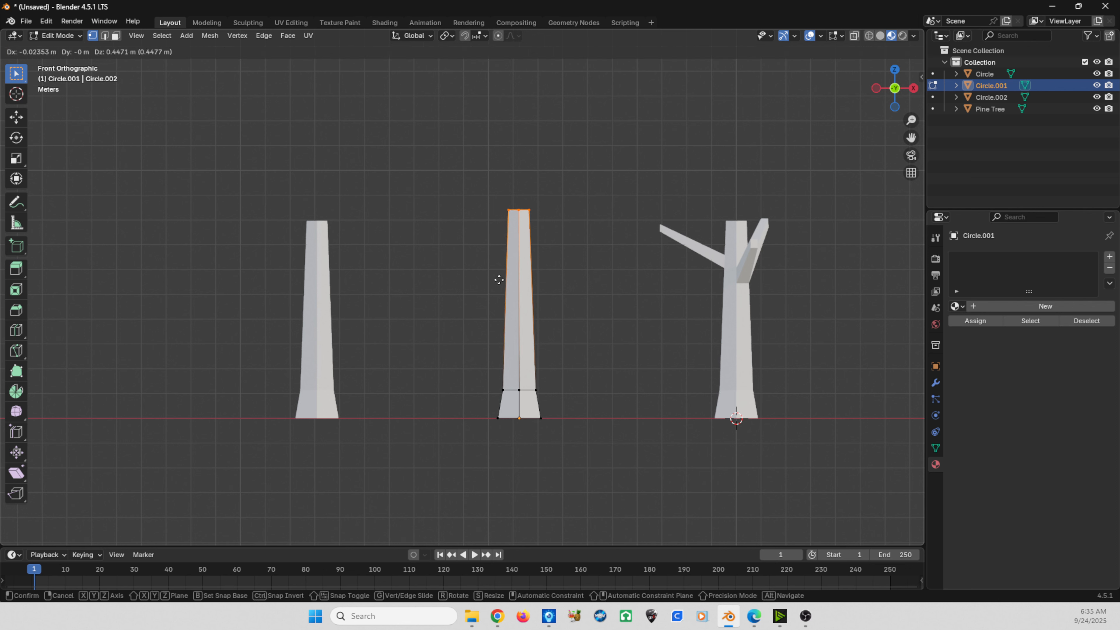
key(z)
click(498, 244)
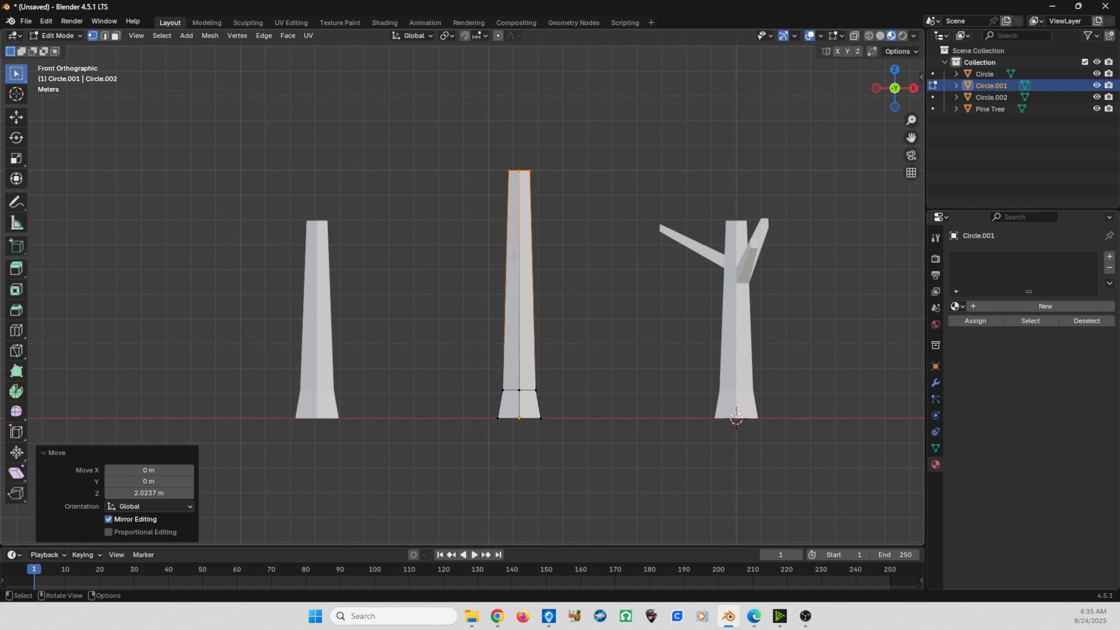
- Add two loop cuts to the middle trunk, one with factor about -0.064 and one just above it slid down about 0.64
key(ctrl+r)
click(514, 266)
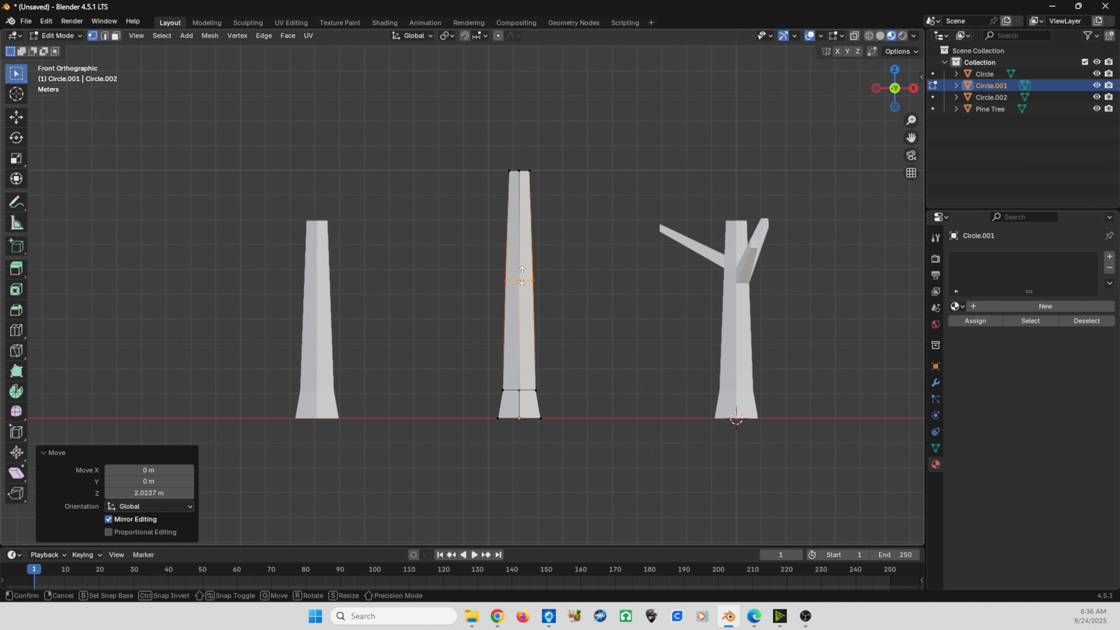
click(513, 259)
key(ctrl+r)
click(504, 234)
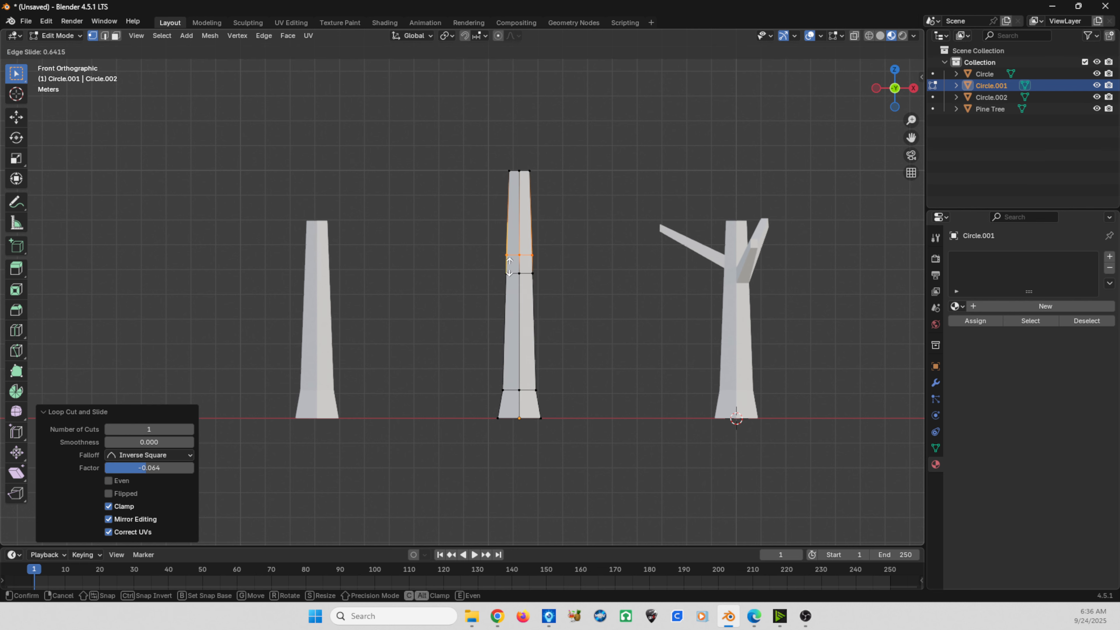
click(510, 269)
- Select the middle trunk's face between the two new loops on its positive-X side and extrude it about 3.26 m
middle_drag(517, 289, 499, 315)
click(521, 274)
shift+click(535, 273)
shift+click(521, 257)
shift+click(535, 257)
key(e)
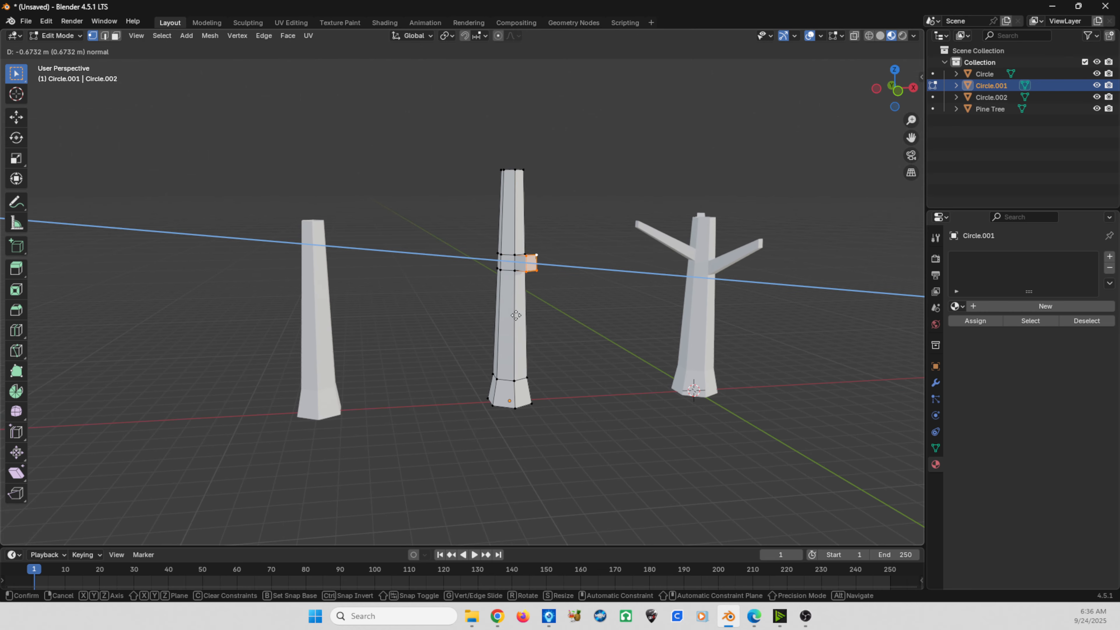
click(560, 318)
- Scale the middle trunk's branch end to about 0.63 and move it upward
key(s)
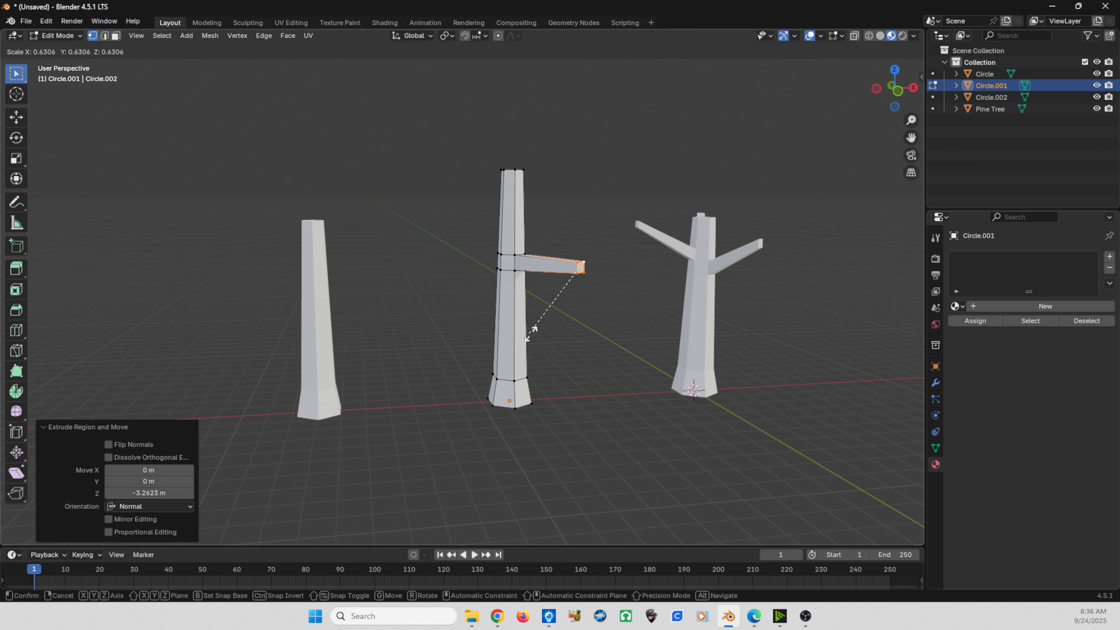
click(531, 327)
key(g)
click(492, 286)
- Add two closely spaced loop cuts near the middle trunk's top, the first with a factor of about -0.225
middle_drag(492, 285, 488, 201)
key(ctrl+r)
click(489, 201)
click(490, 190)
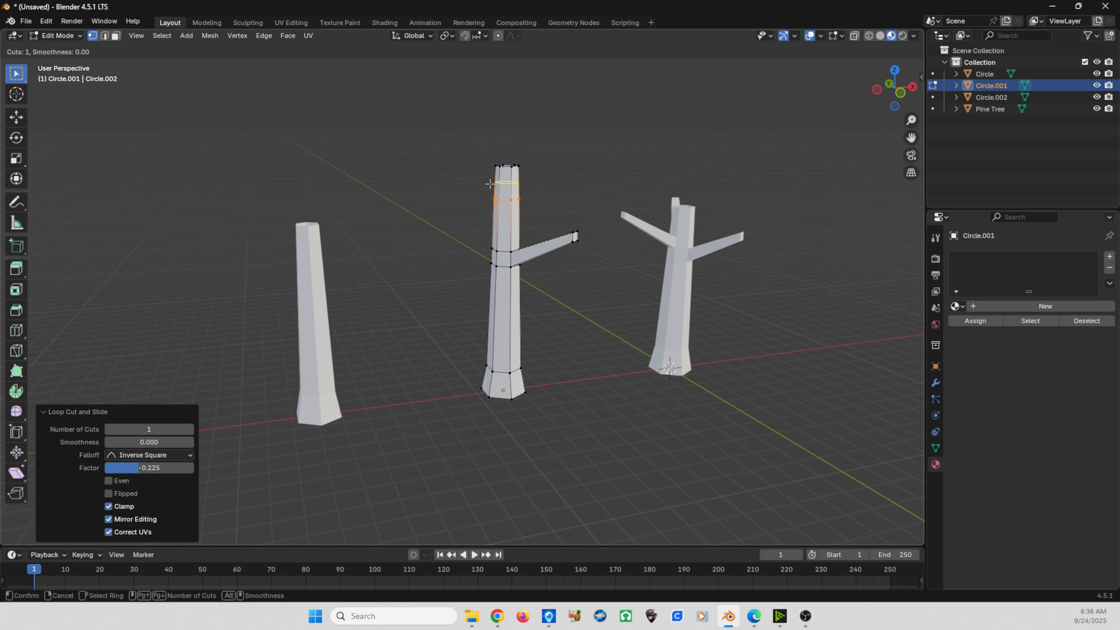
middle_drag(502, 230, 406, 269)
key(ctrl+r)
- Extrude the middle trunk's face between its two top loops about 3.49 m and scale the branch end to about 0.745
key(e)
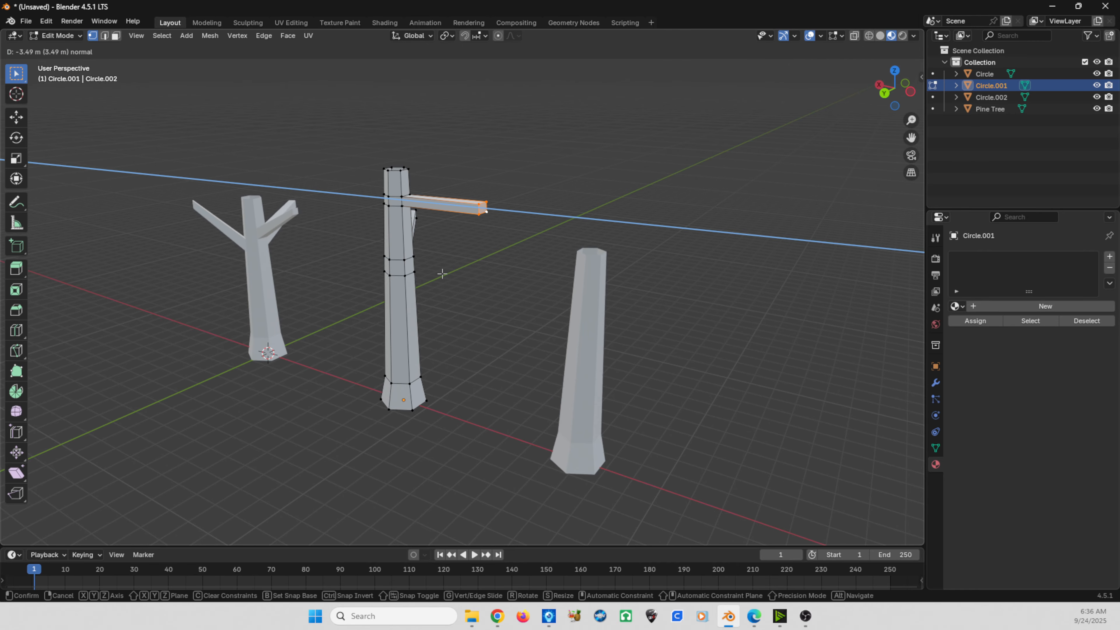
click(442, 274)
key(s)
click(446, 256)
- Raise the end of the middle trunk's upper branch by about 1.25 m and return to Object Mode
key(g)
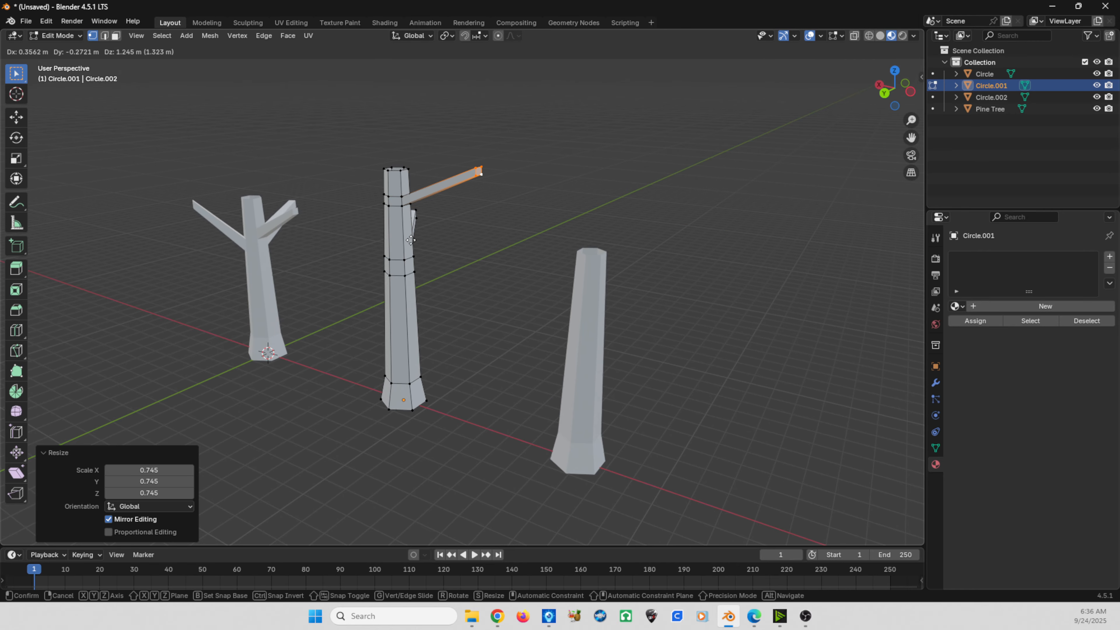
click(410, 240)
key(Tab)
- Open the remaining branchless trunk's mesh for editing in the front orthographic view
middle_drag(439, 262, 325, 277)
click(414, 275)
key(Tab)
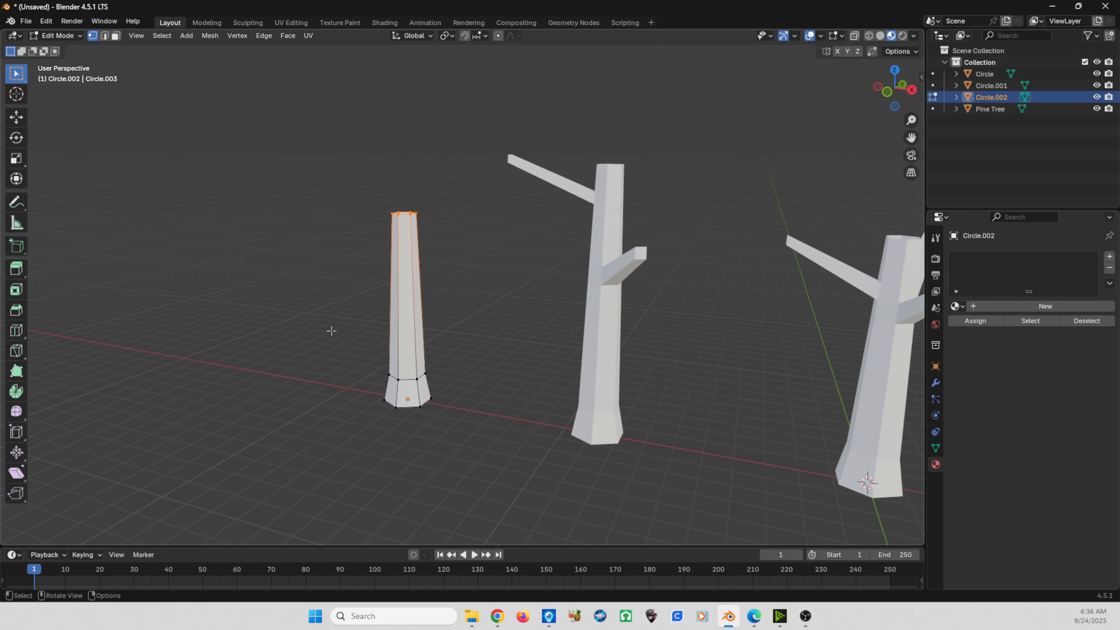
key(KP_1)
- Try to lower the branchless trunk's top vertices about 1.65 m along Z
drag(328, 190, 439, 236)
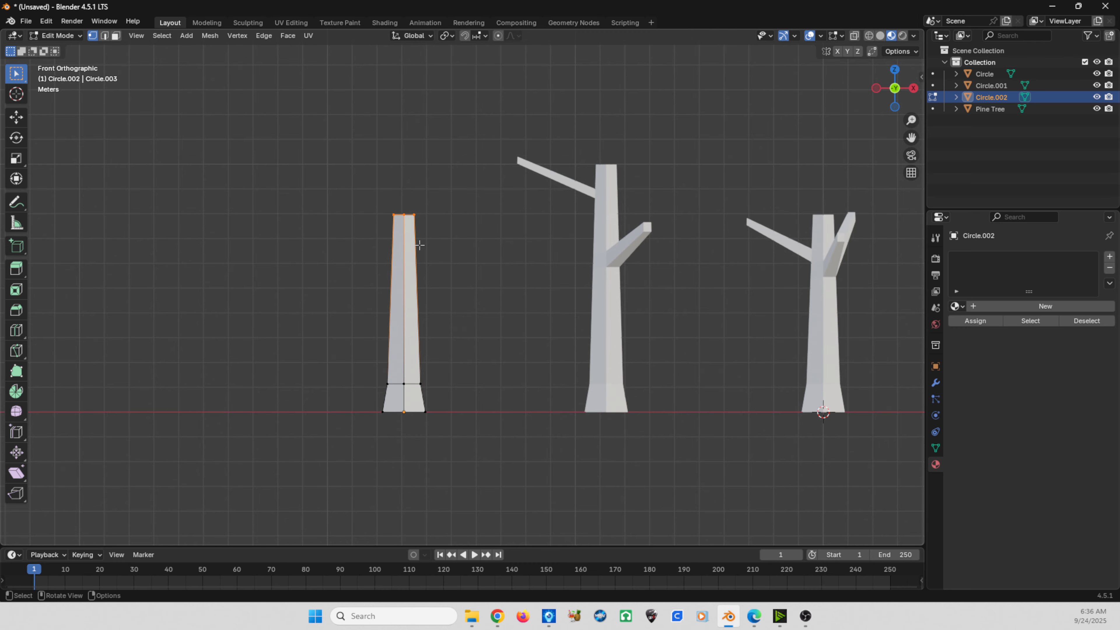
key(g)
key(z)
click(419, 285)
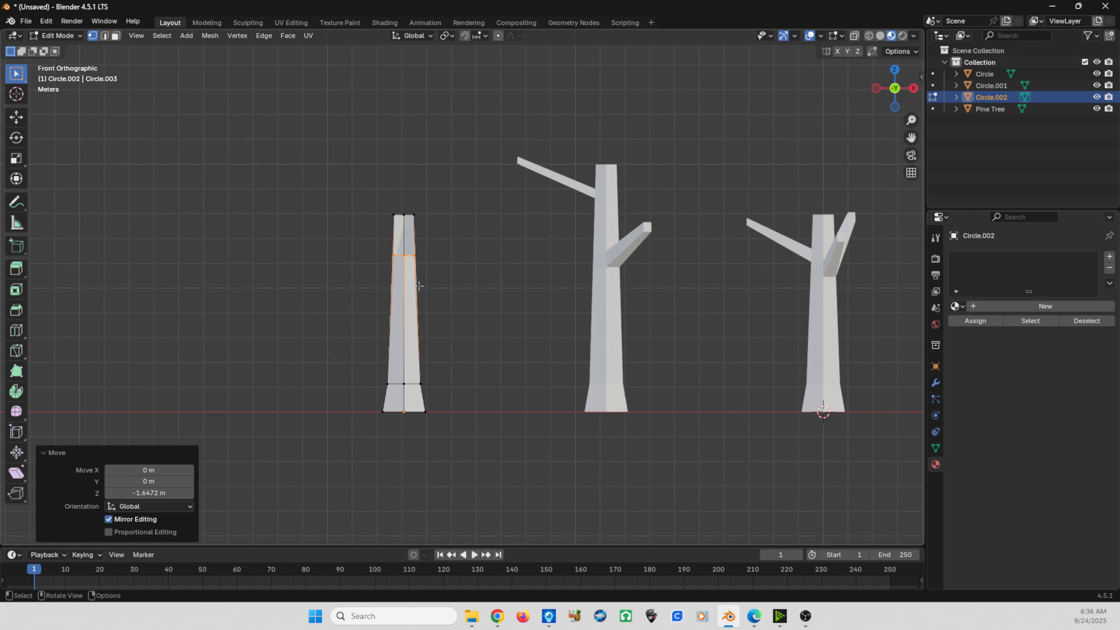
- Select the entire top ring of the branchless trunk, including its rear vertices, and lower it about 1.62 m along Z
middle_drag(376, 240, 342, 145)
drag(343, 149, 458, 263)
key(KP_1)
key(g)
key(z)
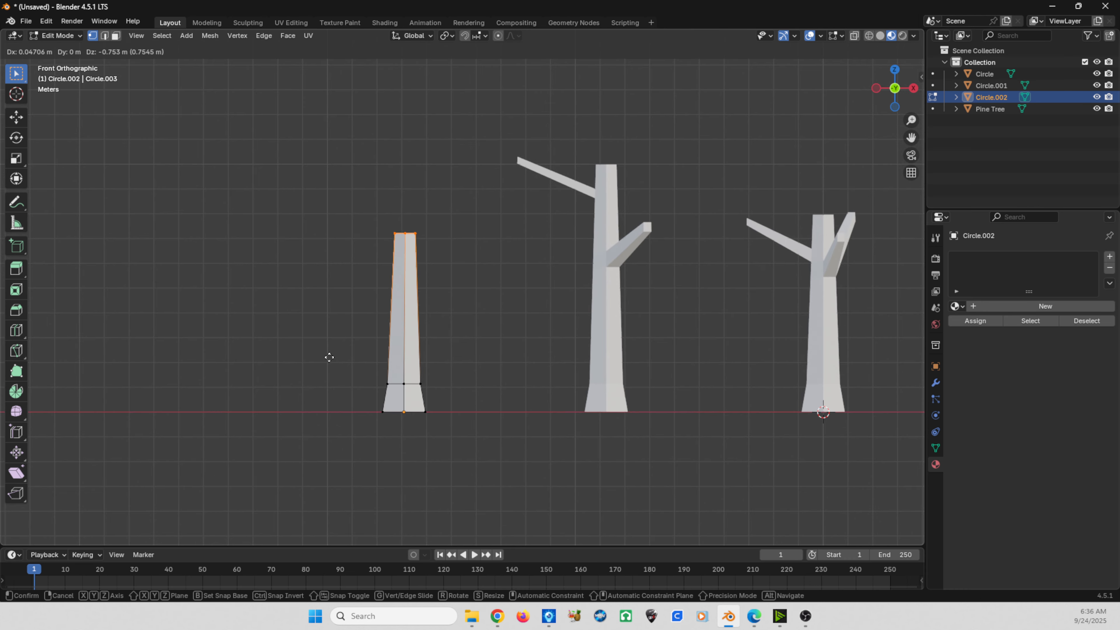
click(325, 377)
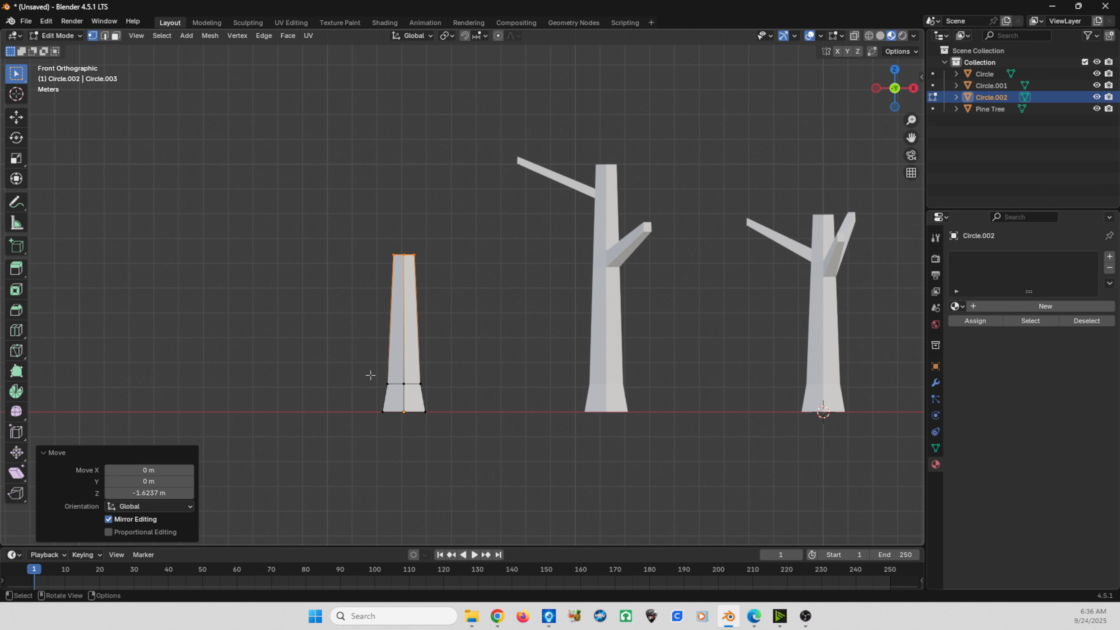
- Select the whole shortened trunk and scale it to about 1.648 in X and Y, leaving Z locked
key(a)
key(s)
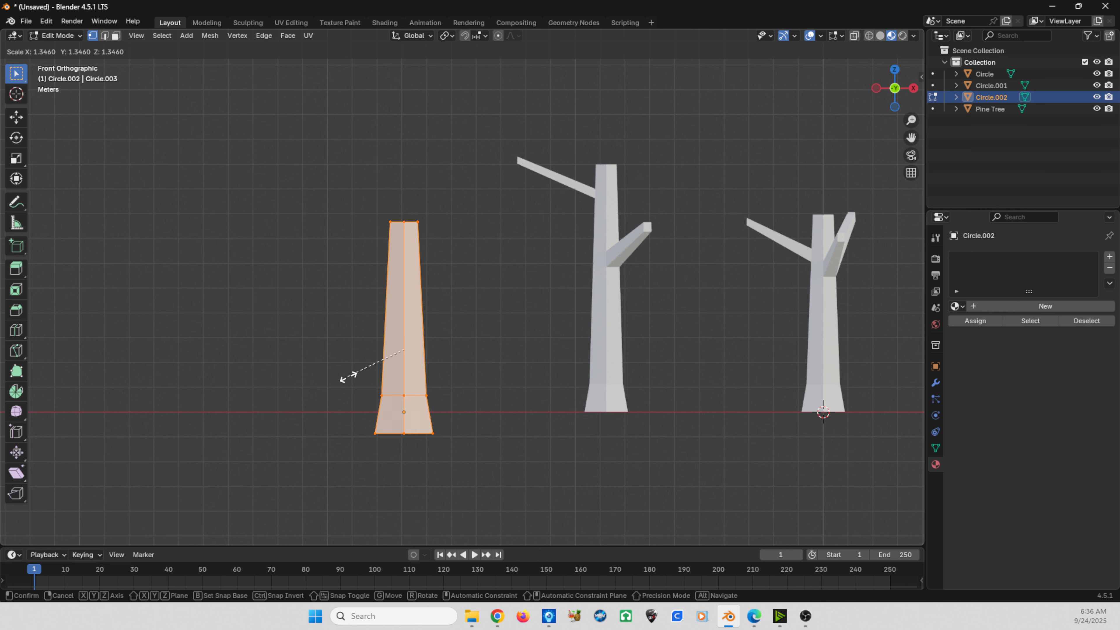
right_click(349, 377)
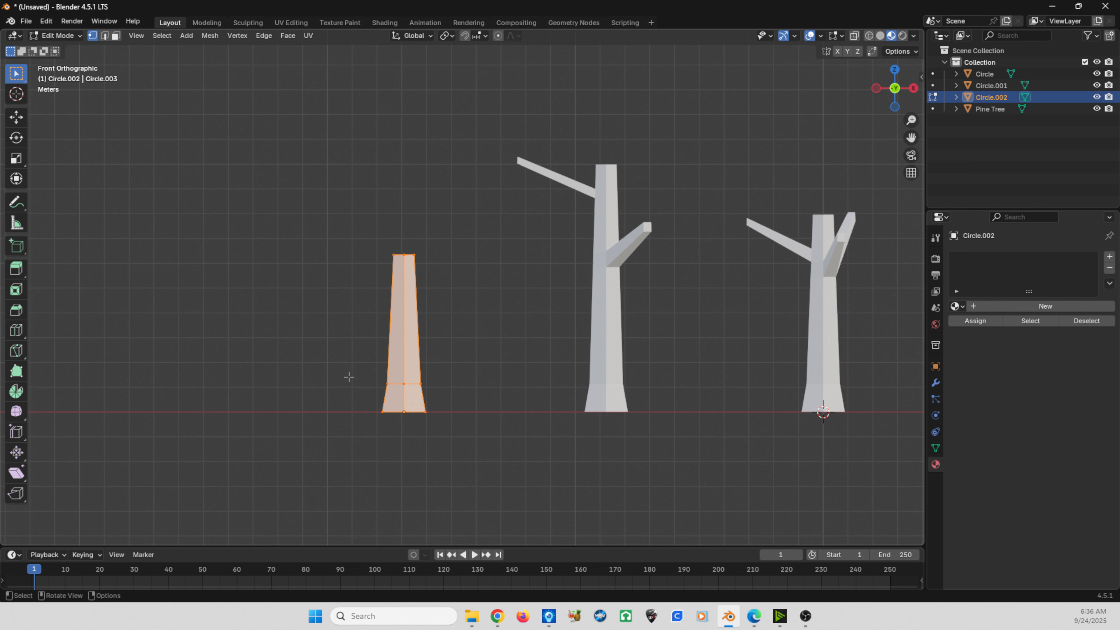
key(s)
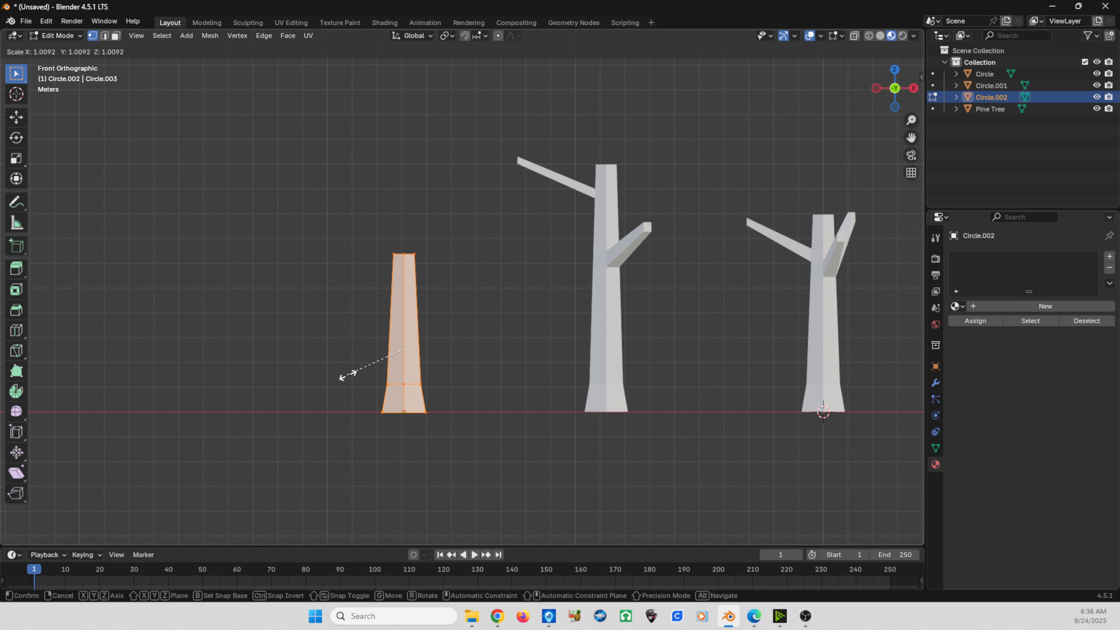
key(shift+z)
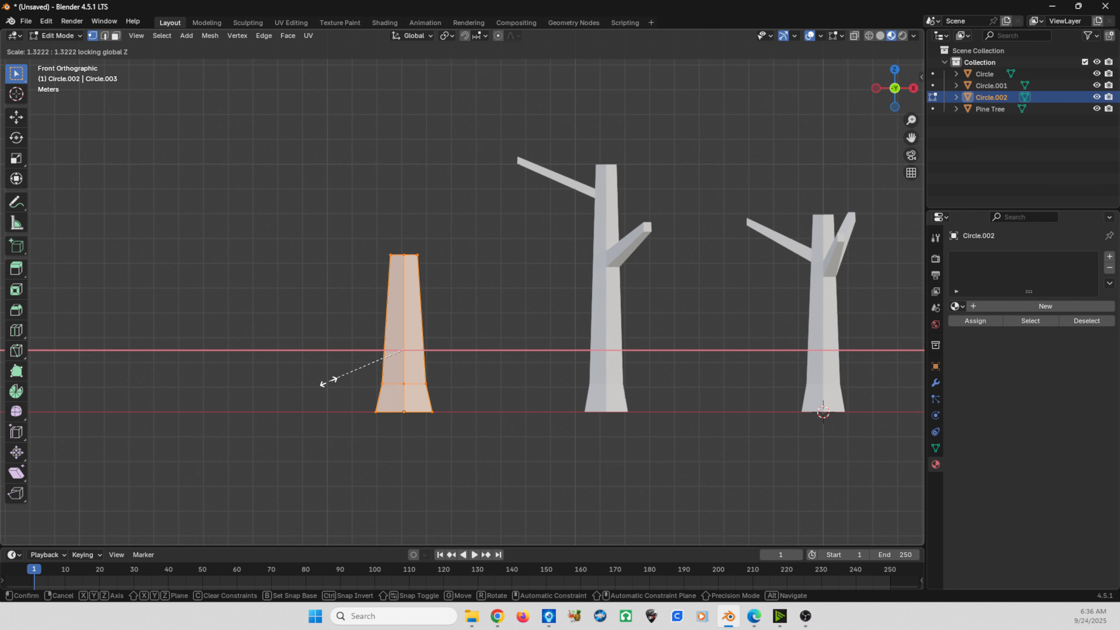
click(305, 388)
middle_drag(305, 387, 338, 422)
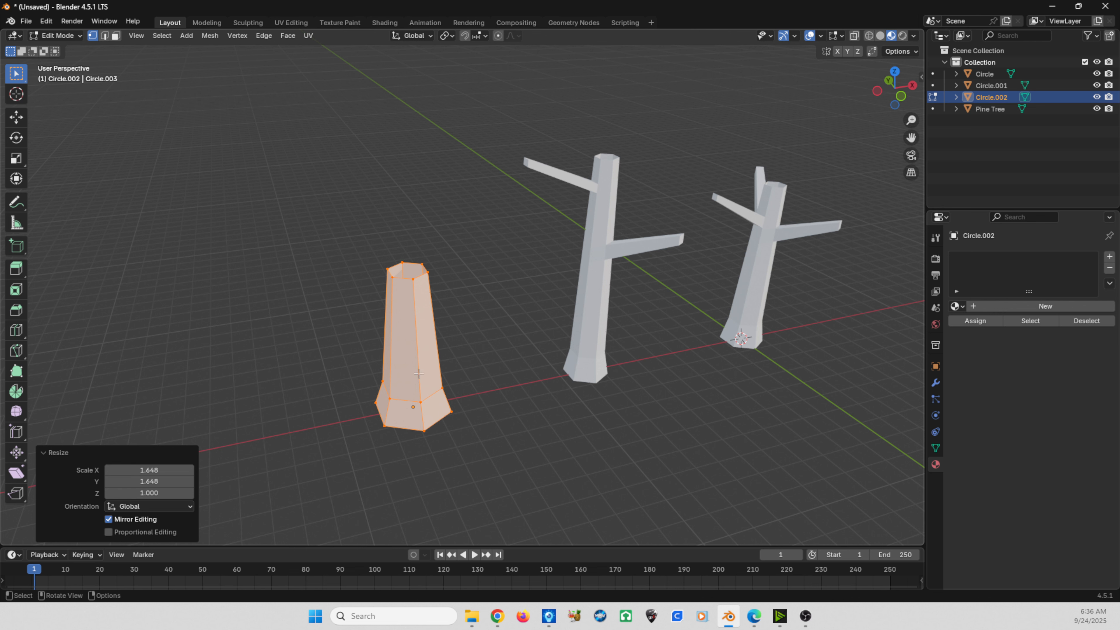
- Select the thickened trunk's top ring and raise it about 0.635 m along Z
key(KP_1)
click(353, 270)
middle_drag(352, 268, 350, 285)
drag(354, 223, 493, 309)
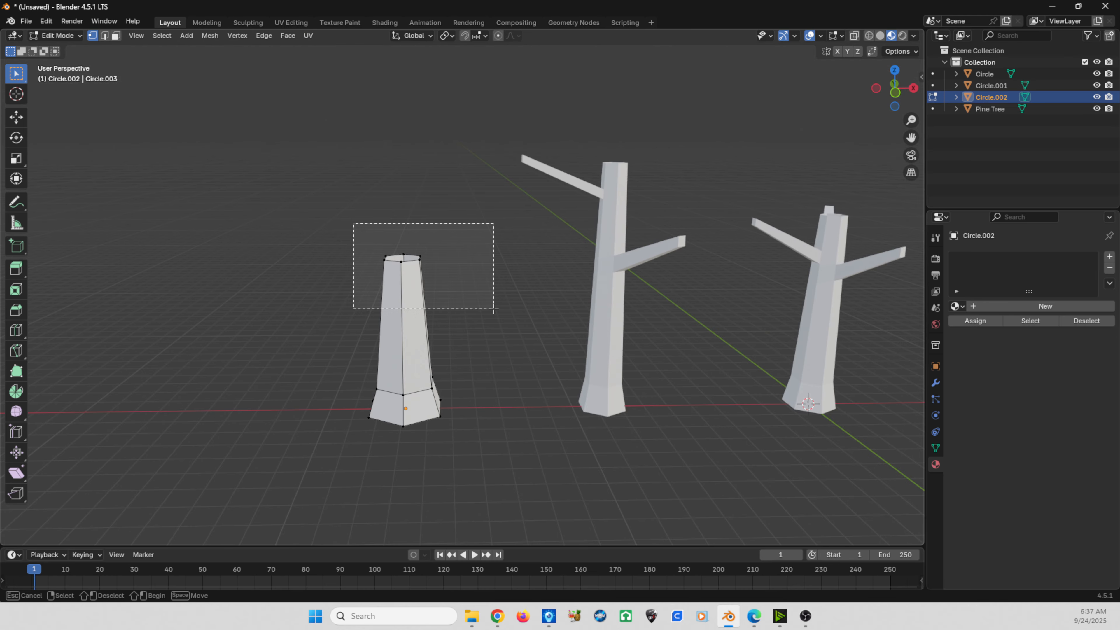
key(KP_1)
key(g)
key(z)
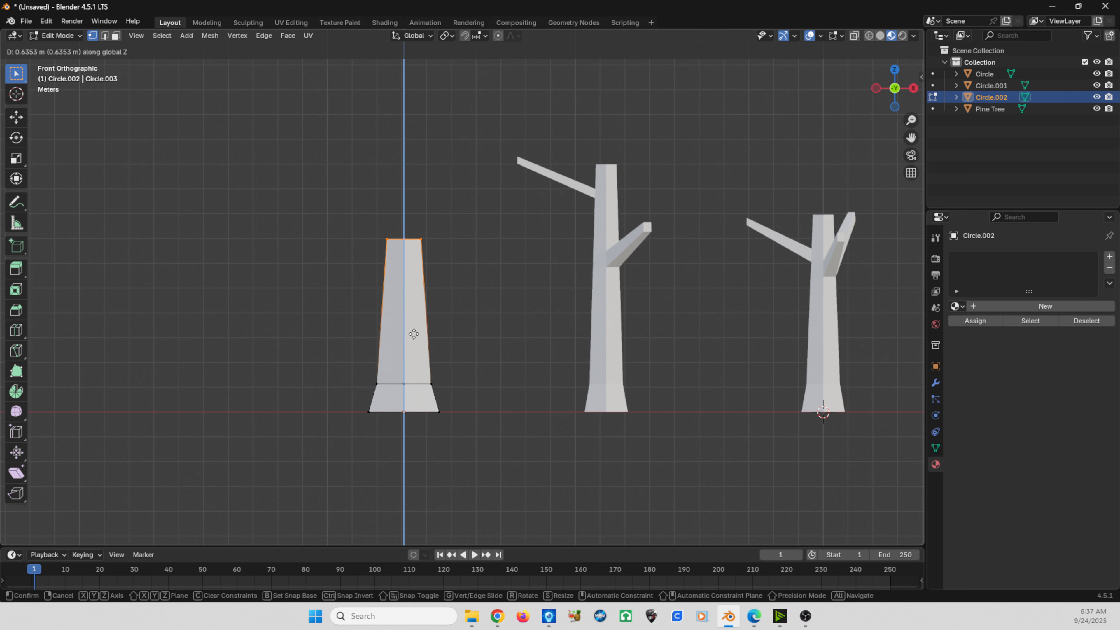
click(413, 334)
- Add two loop cuts to the thick trunk's upper section, the first with factor about 0.016, the second just above it slid about 0.46
key(ctrl+r)
click(412, 326)
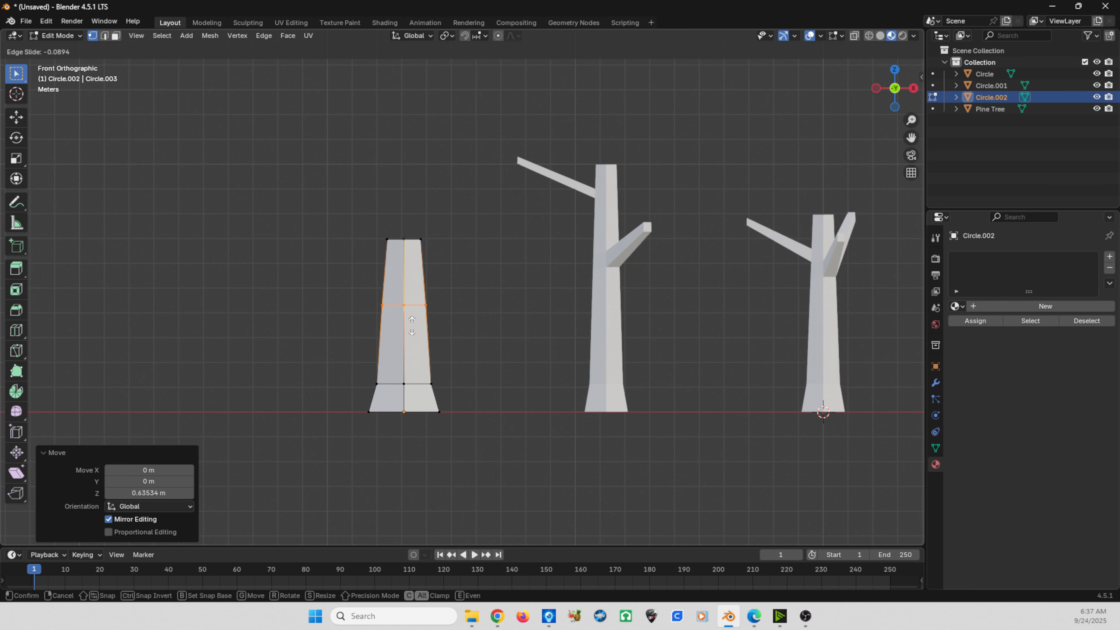
click(413, 331)
key(ctrl+r)
click(397, 294)
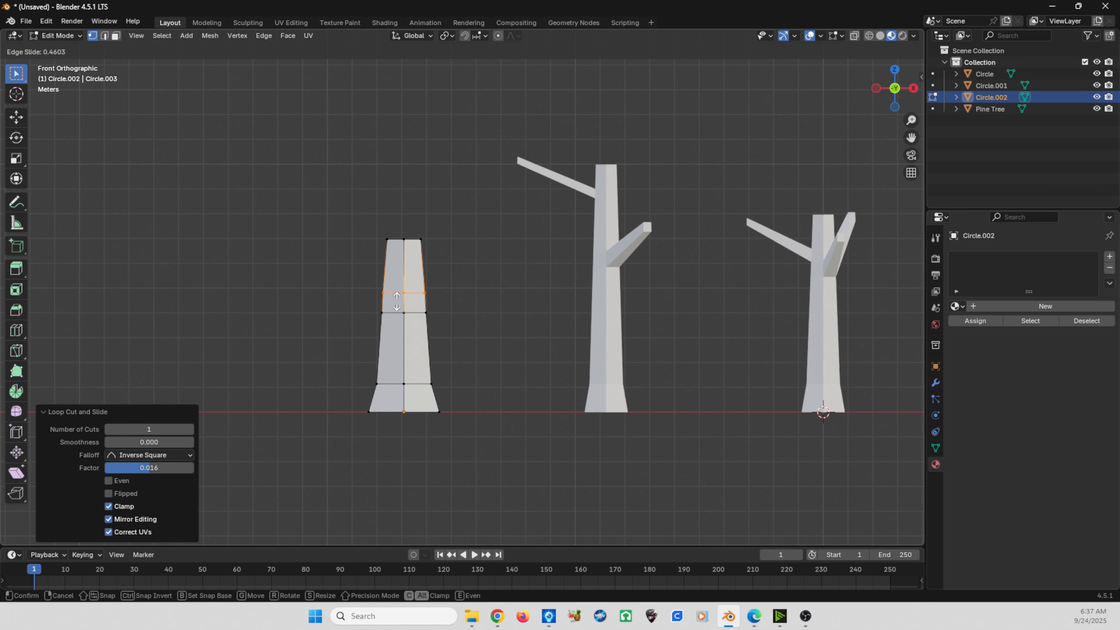
click(397, 302)
- Select the thick trunk's front face between the two new loops on its positive-X side and extrude it about 2.72 m
click(403, 294)
shift+click(404, 311)
shift+click(423, 312)
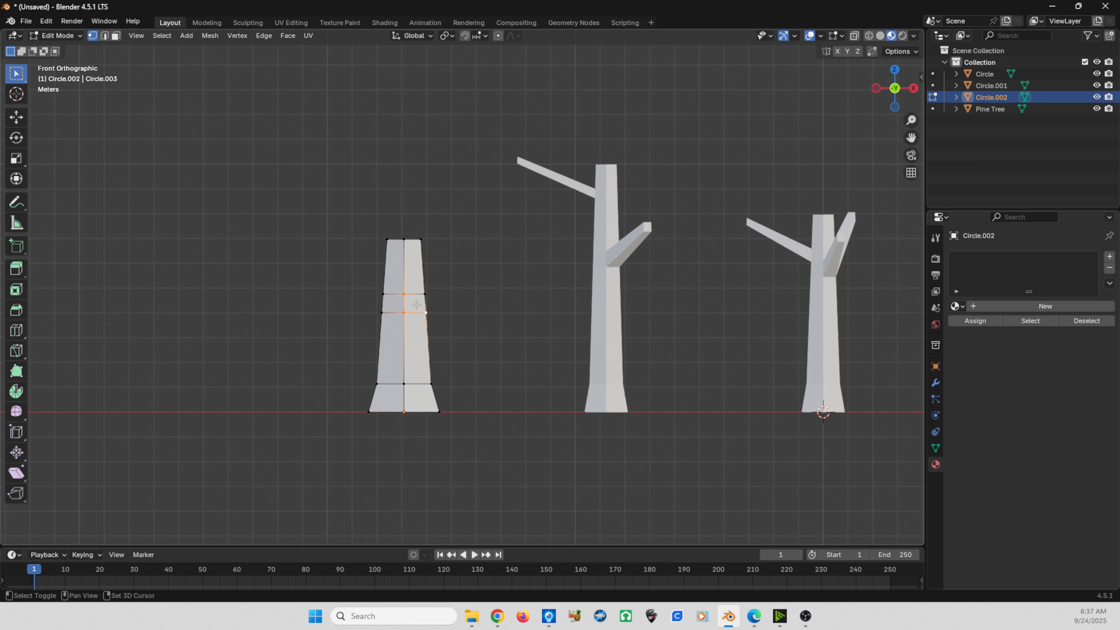
shift+click(424, 293)
middle_drag(424, 293, 404, 347)
key(e)
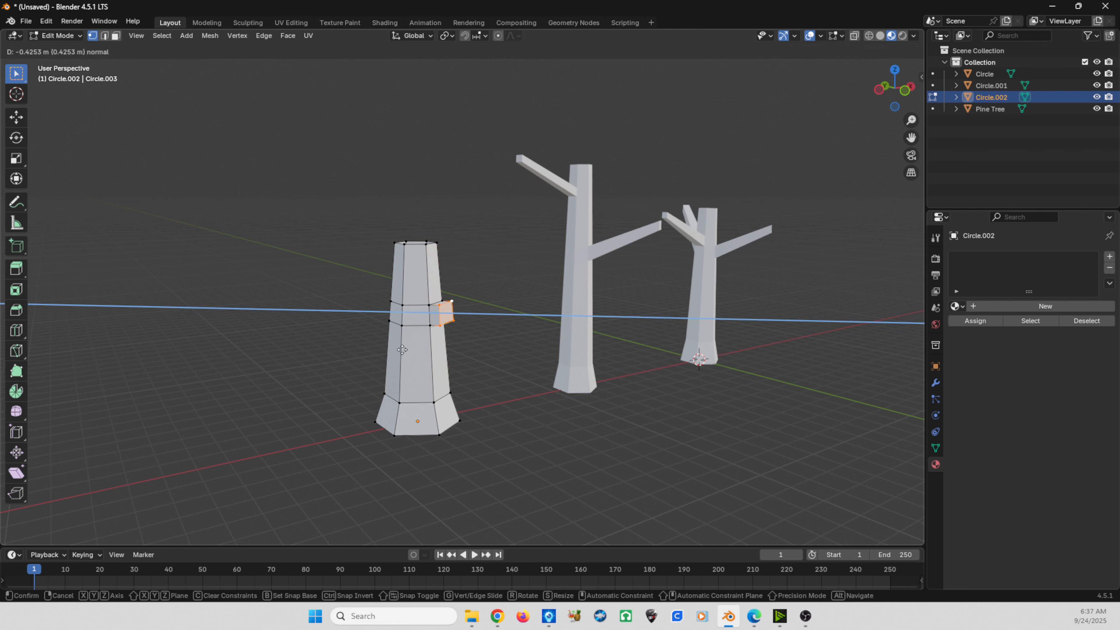
click(449, 345)
- Raise the thick trunk's branch end about 1.81 m and return to Object Mode
key(g)
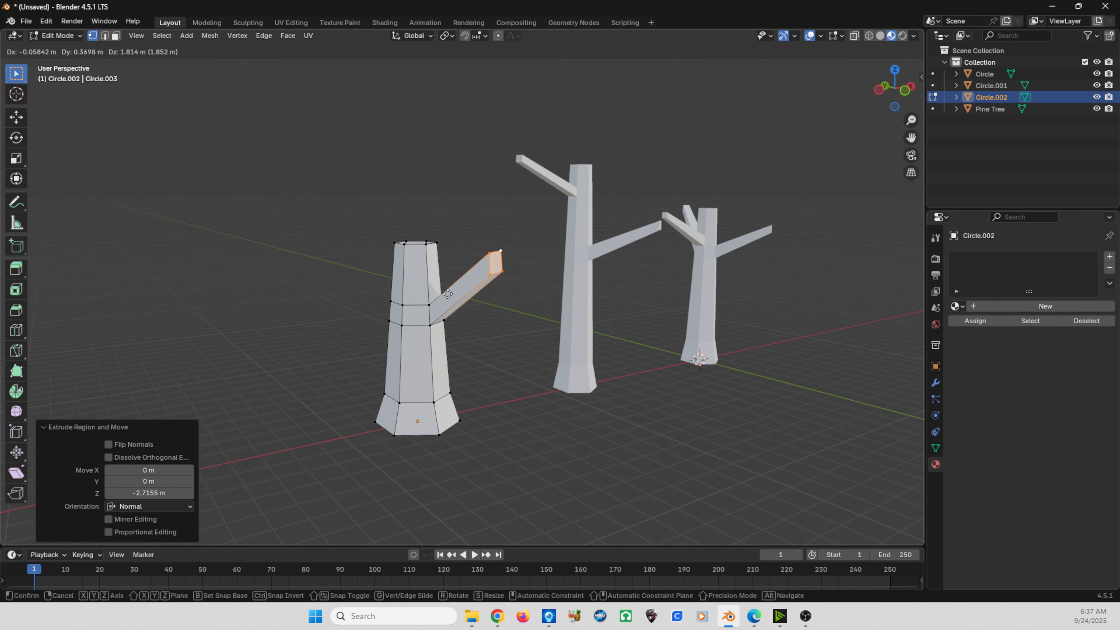
click(448, 294)
key(Tab)
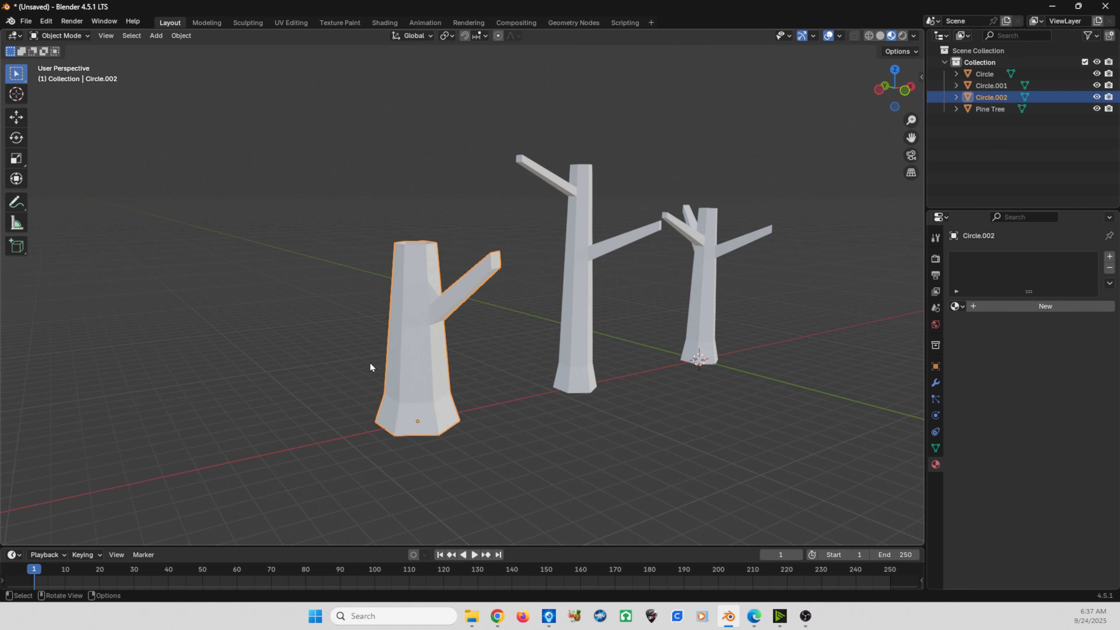
- Review the three trunk variations from the front, selecting each one in turn to compare their shapes
middle_drag(370, 363, 292, 374)
scroll(293, 375, down, 2)
key(KP_1)
shift+middle_drag(407, 393, 318, 395)
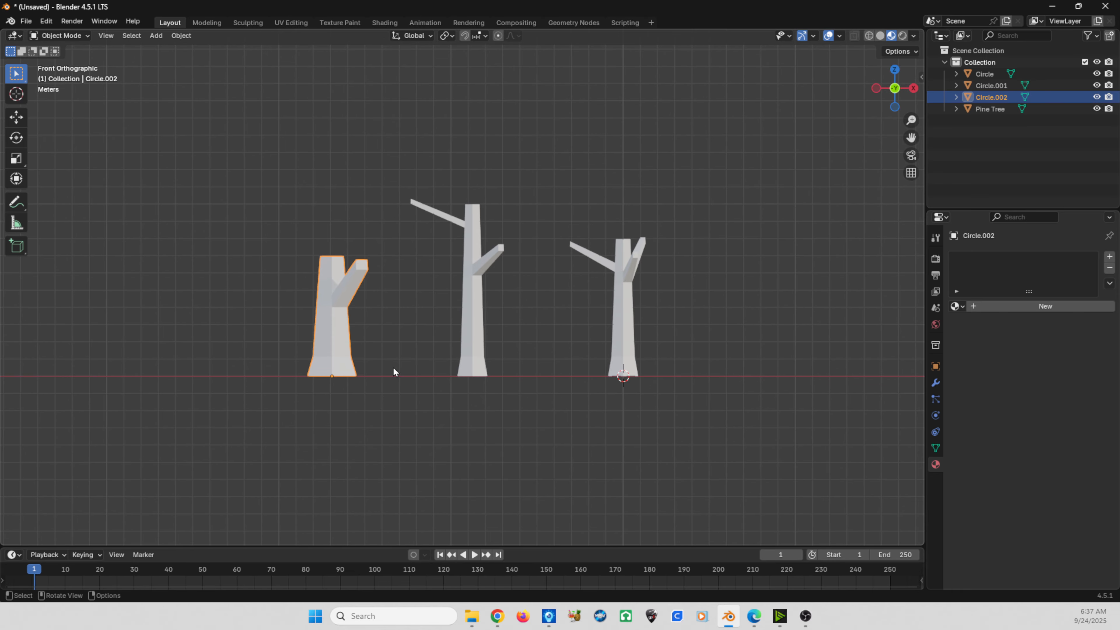
click(476, 313)
click(617, 329)
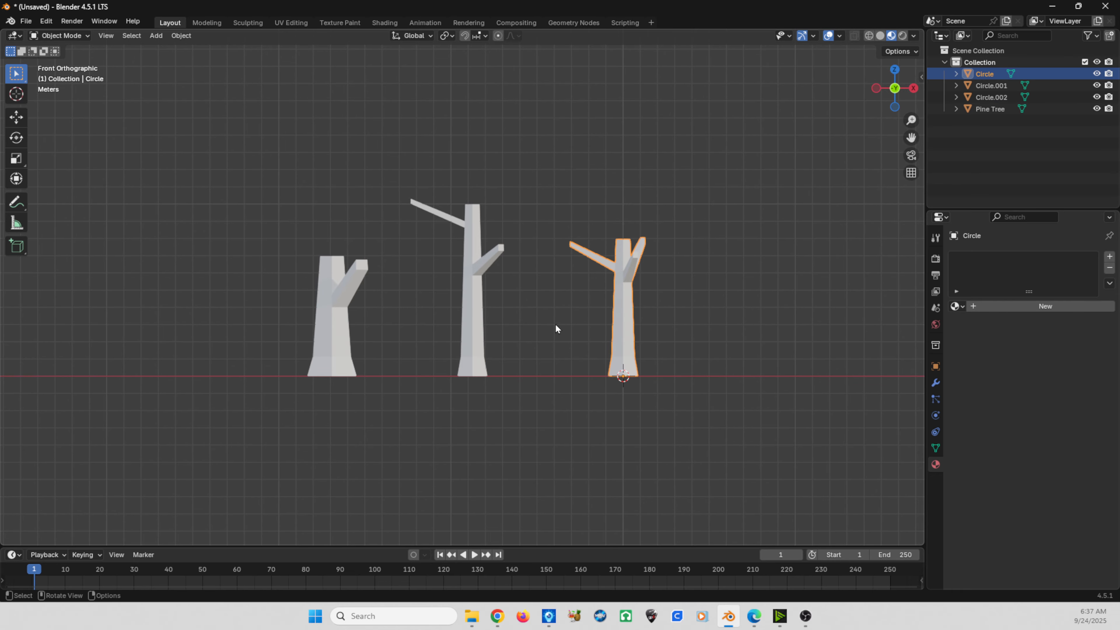
click(475, 299)
click(318, 334)
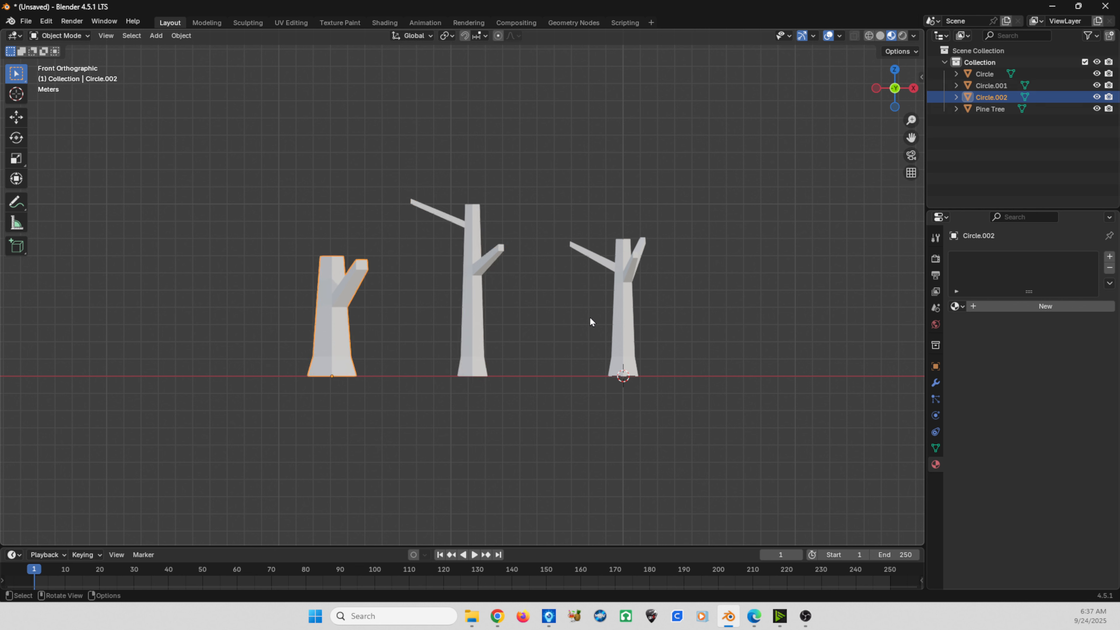
click(622, 316)
- Select all three trunks with the middle one active and assign the existing Bark material to it
click(461, 304)
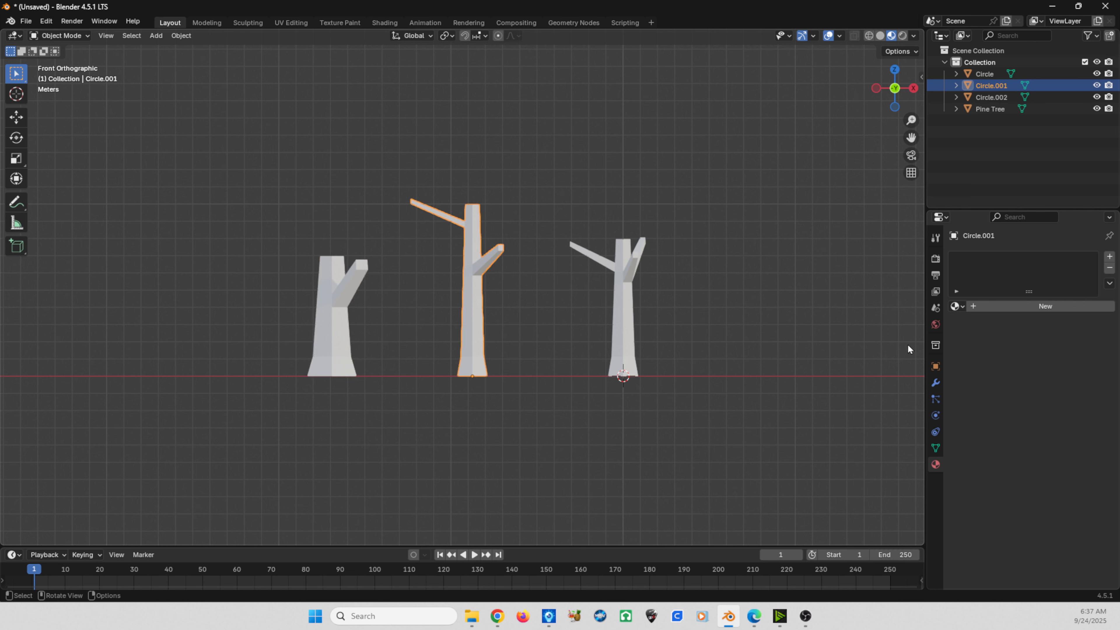
drag(686, 333, 268, 261)
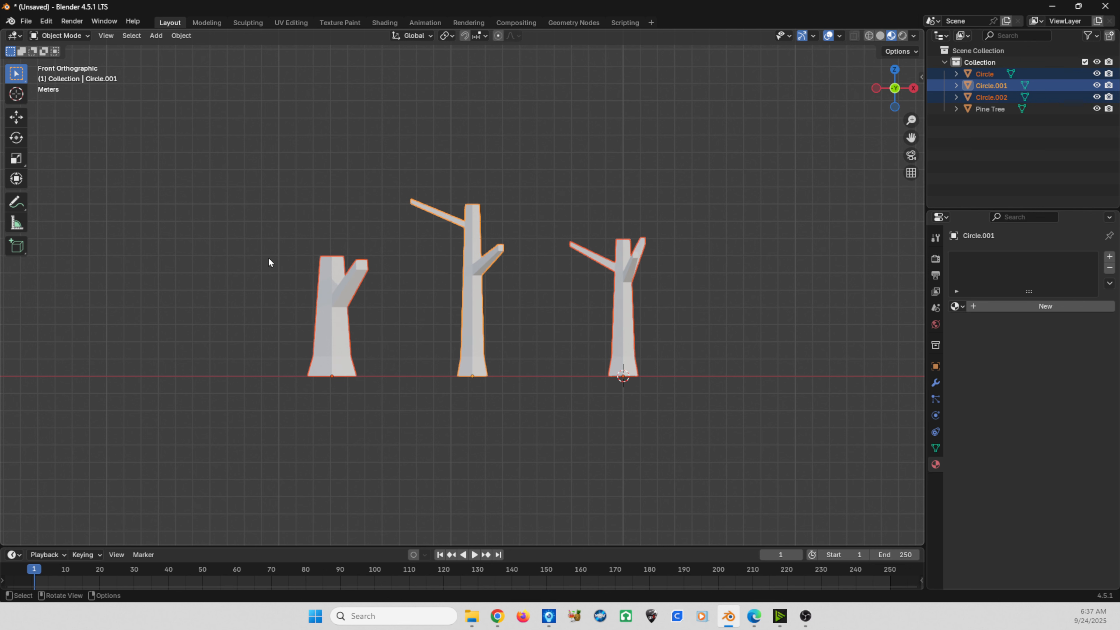
key(ctrl)
key(ctrl)
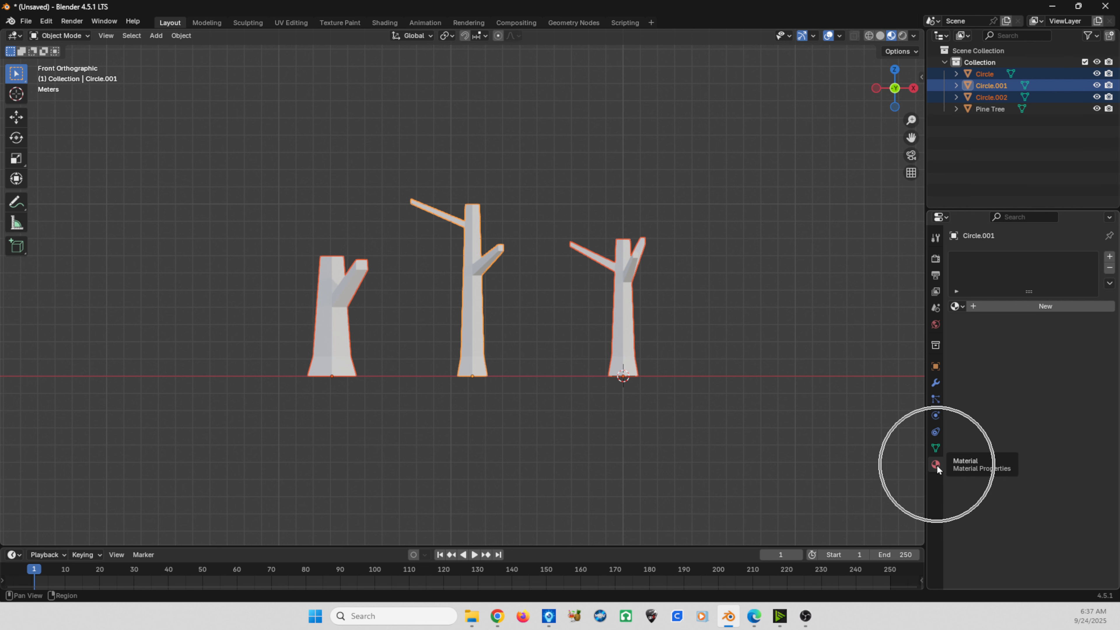
click(955, 305)
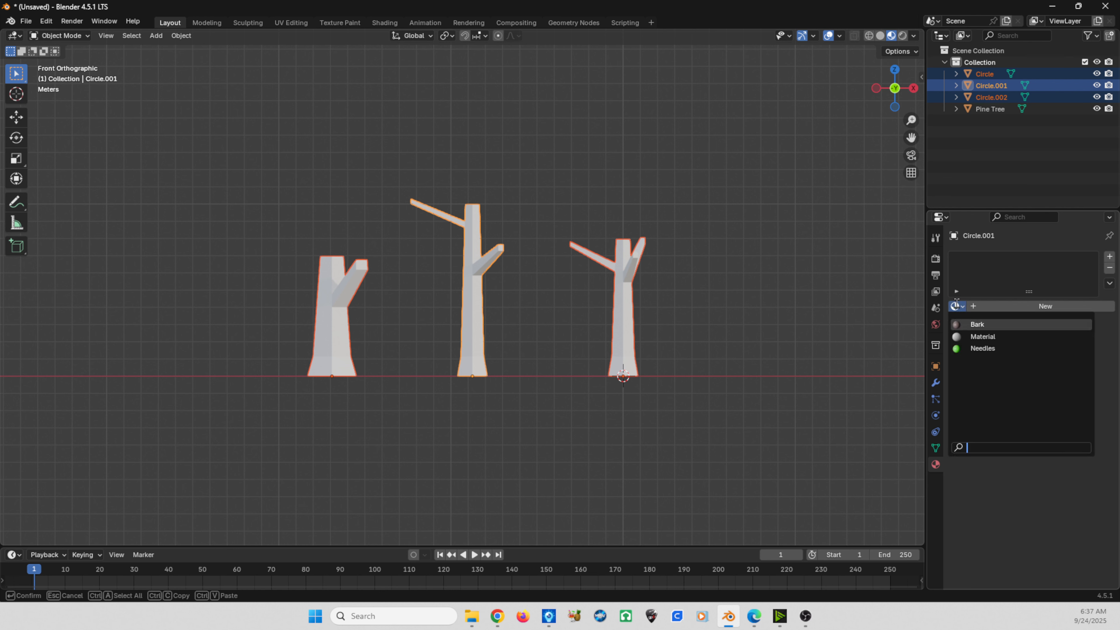
click(963, 326)
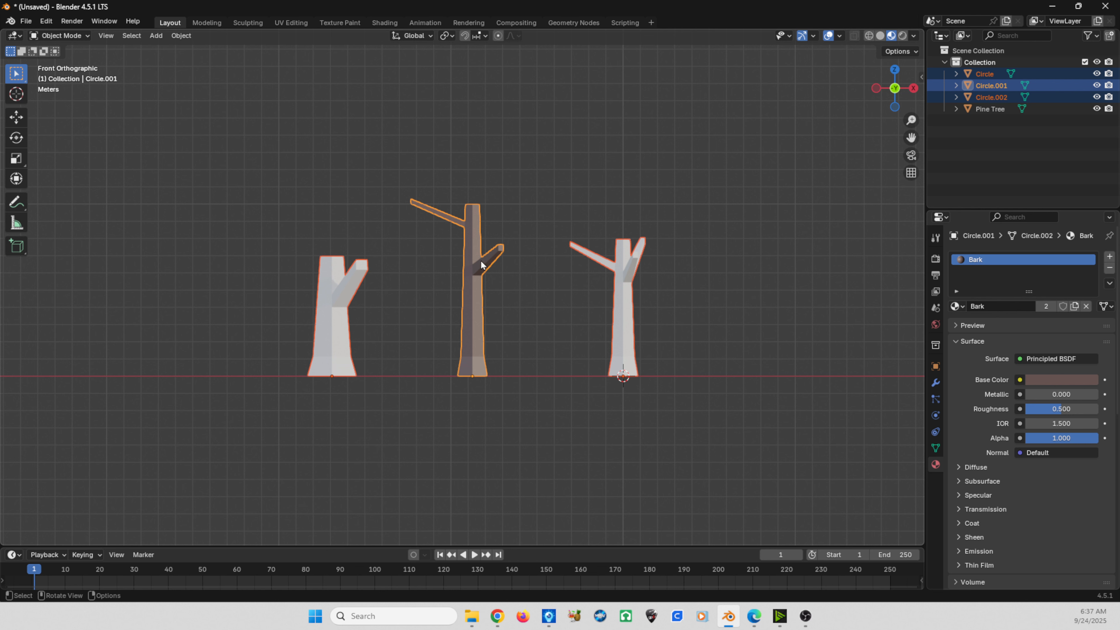
- Link the middle trunk's Bark material to the other two selected trunks and check them from the front
key(ctrl)
key(ctrl+l)
mouse_move(480, 260)
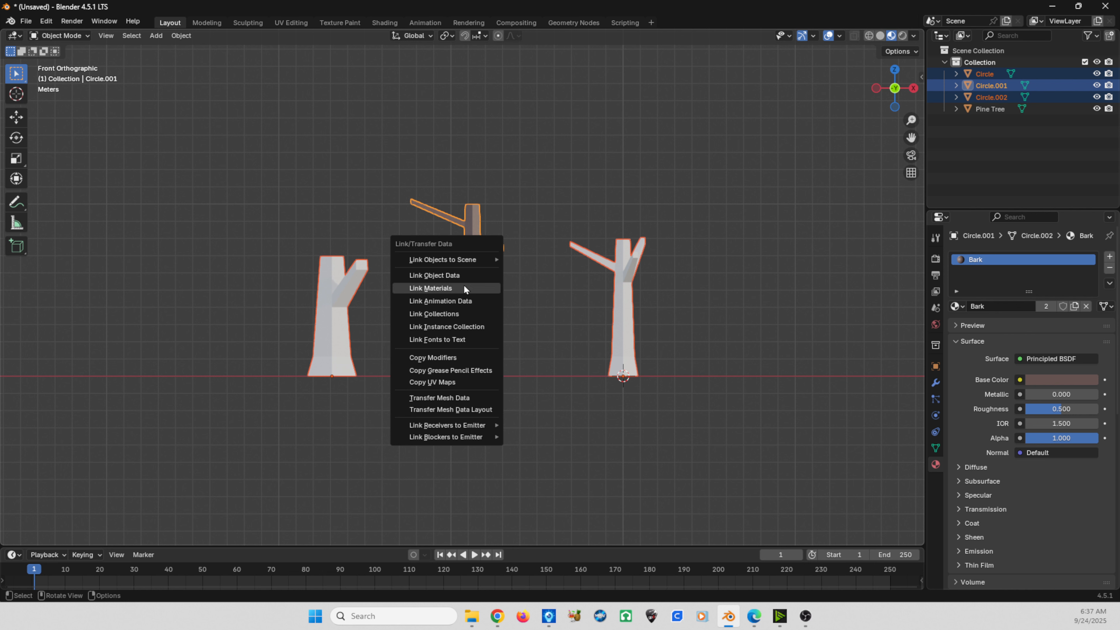
click(459, 289)
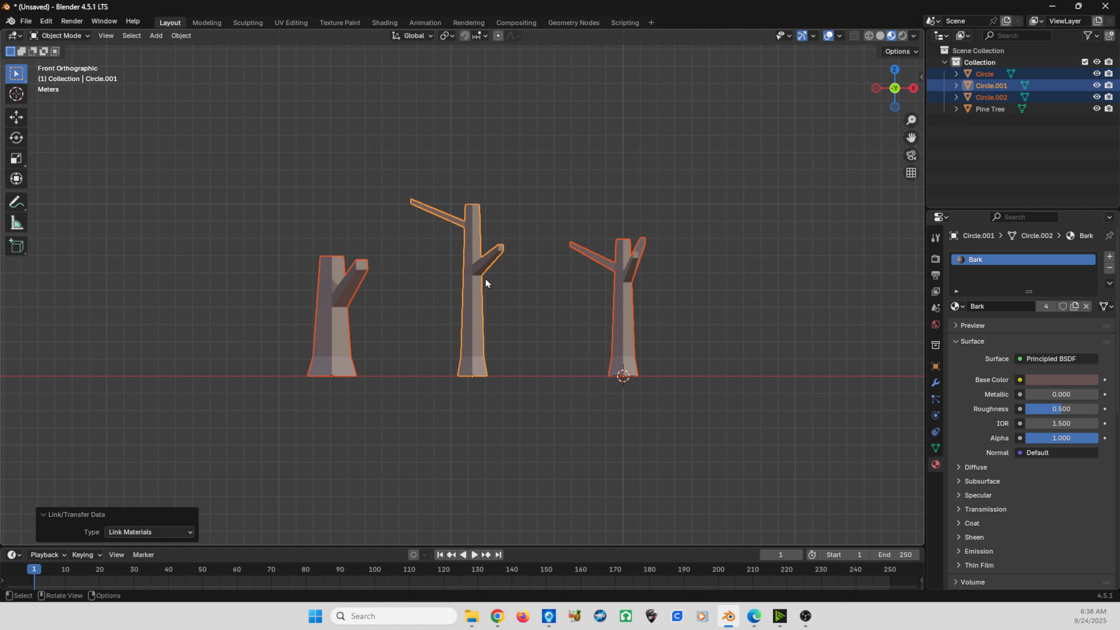
middle_drag(522, 320, 568, 309)
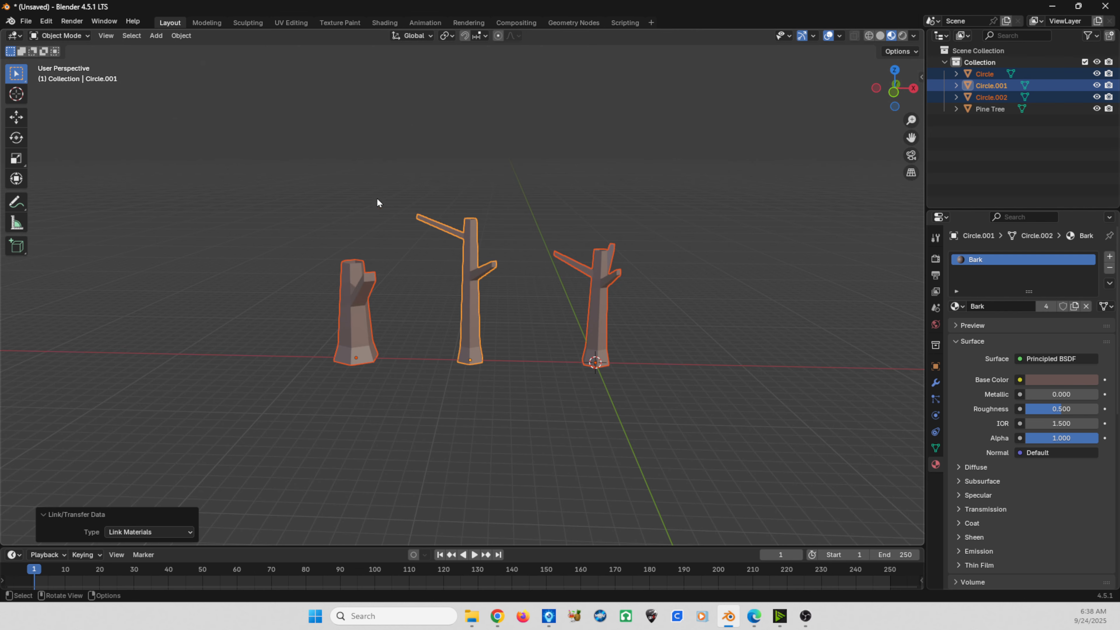
key(KP_1)
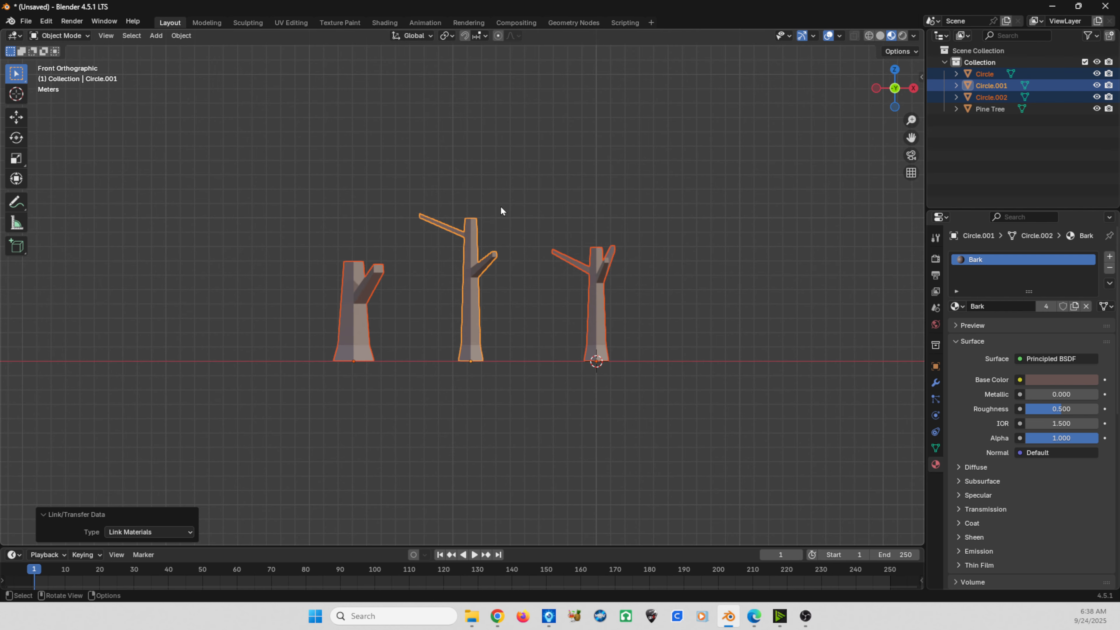